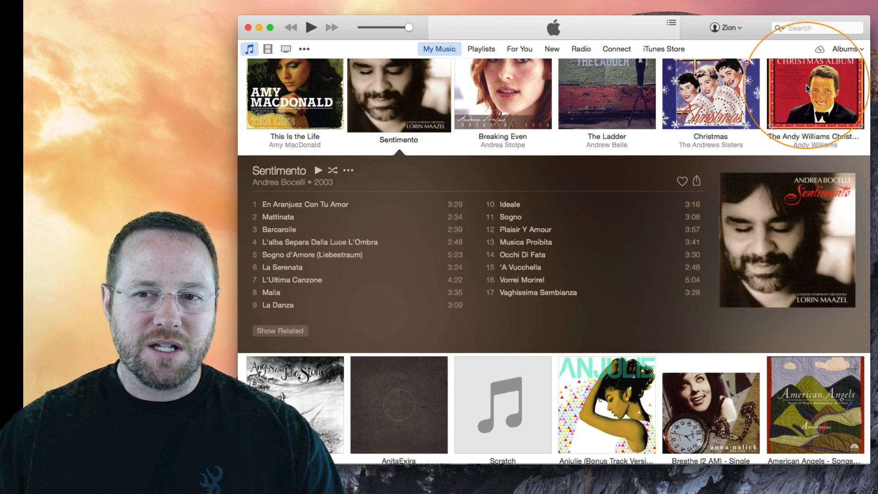
Switch the My Music library to the Songs view and browse through the song list
click(848, 49)
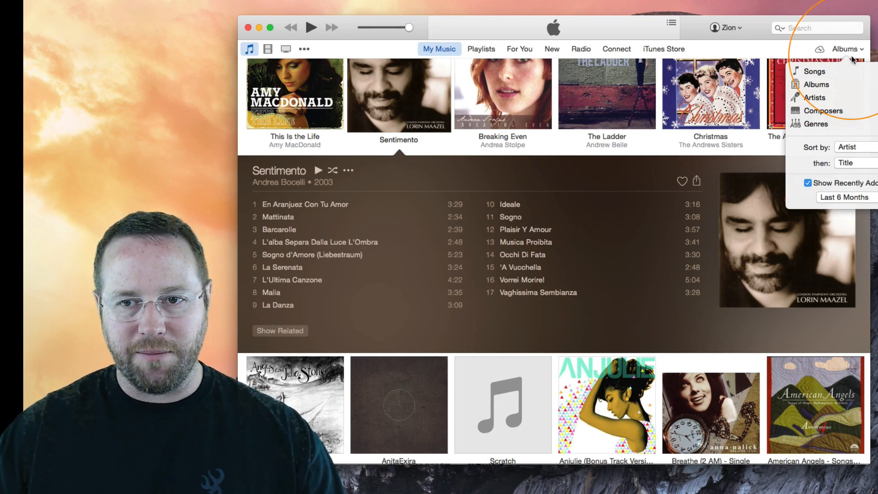
click(817, 71)
scroll(430, 314, up, 3)
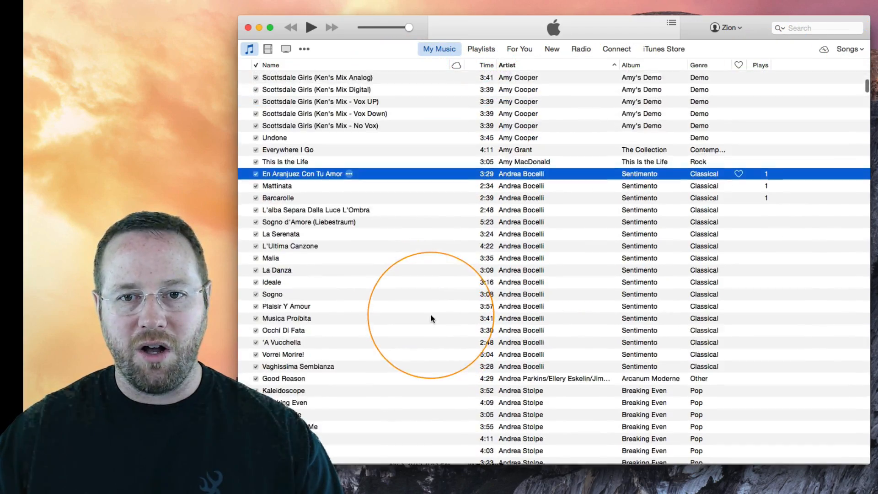
scroll(430, 316, down, 20)
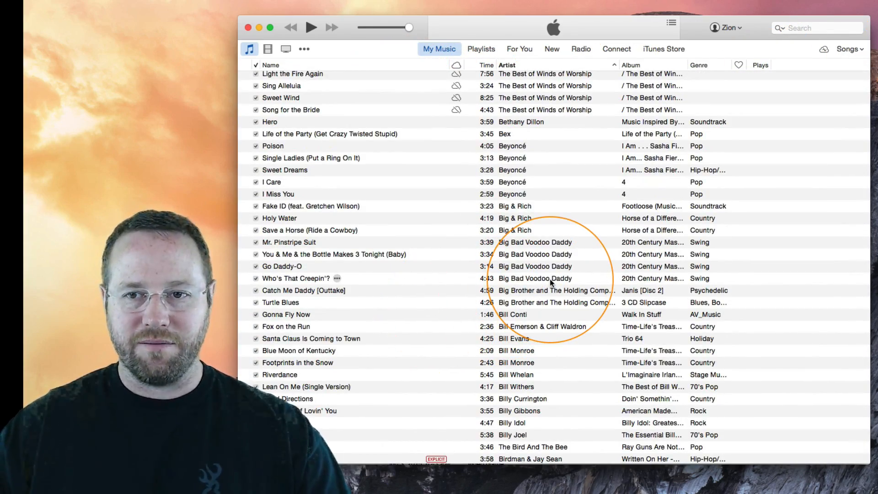
Show the Column Browser above the song list
click(176, 0)
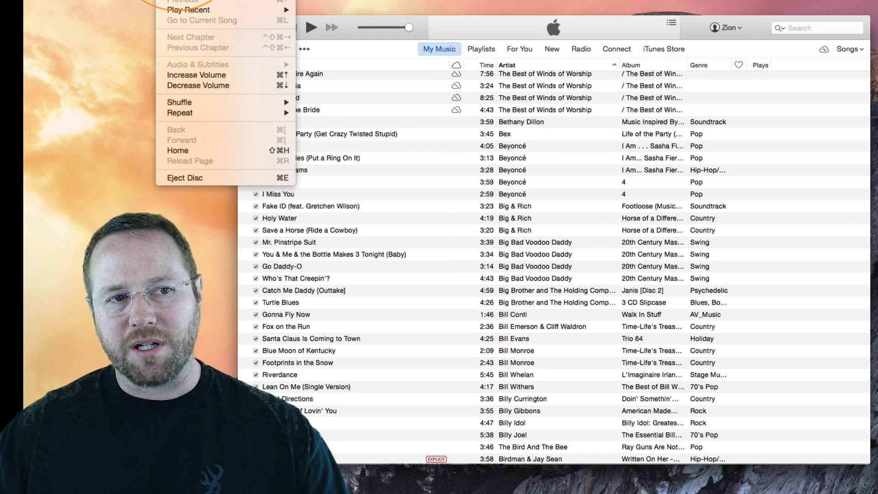
mouse_move(154, 0)
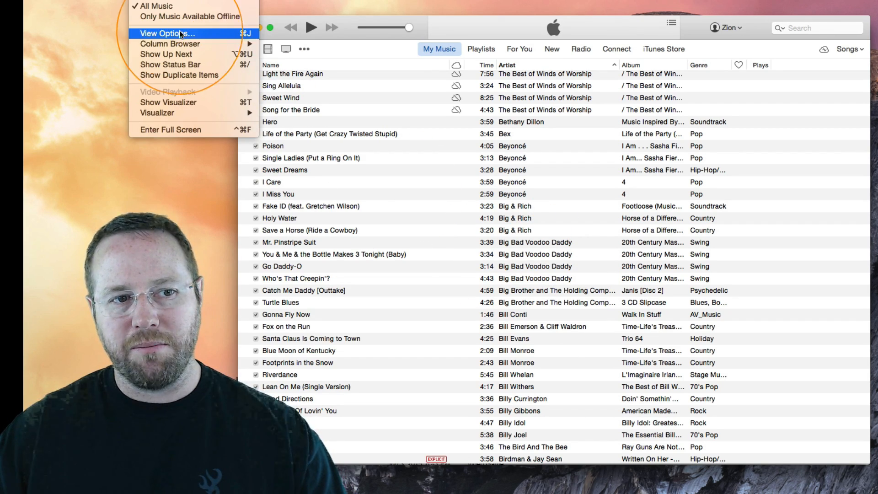
mouse_move(205, 43)
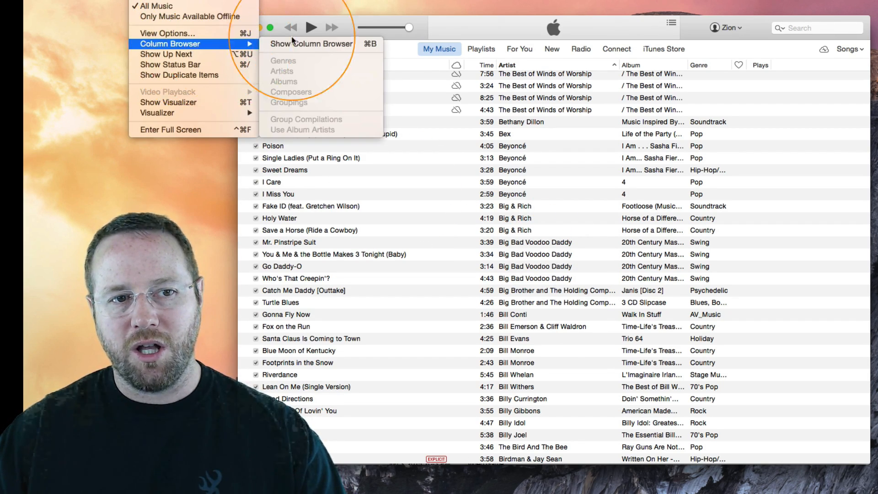
click(315, 44)
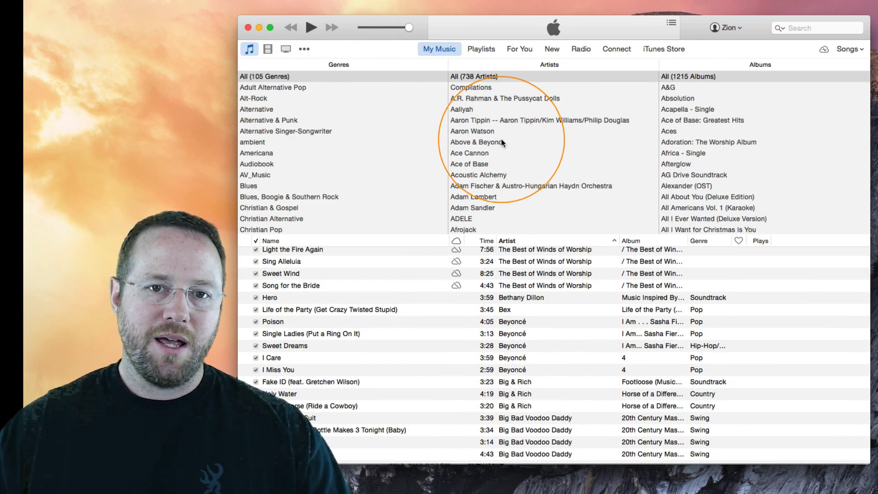
Filter the library to the Classical genre and the album Eden, and play the song Anytime, Anywhere
scroll(500, 149, down, 10)
scroll(256, 151, down, 3)
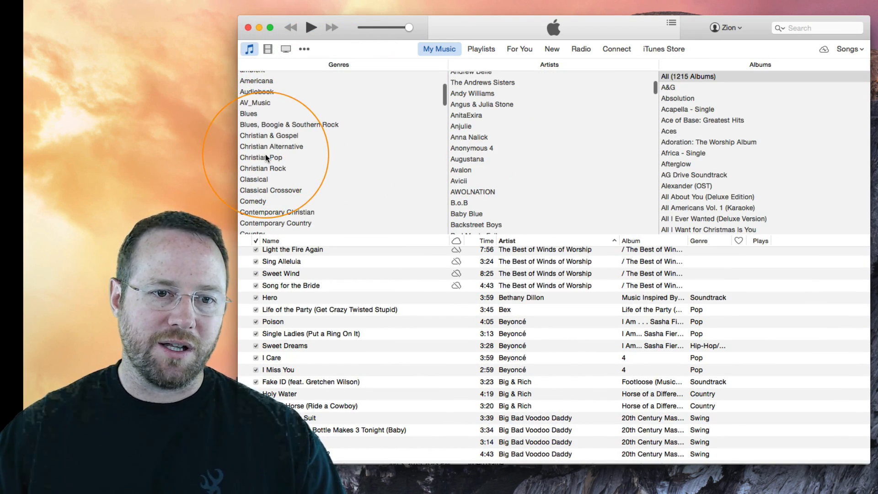
click(263, 180)
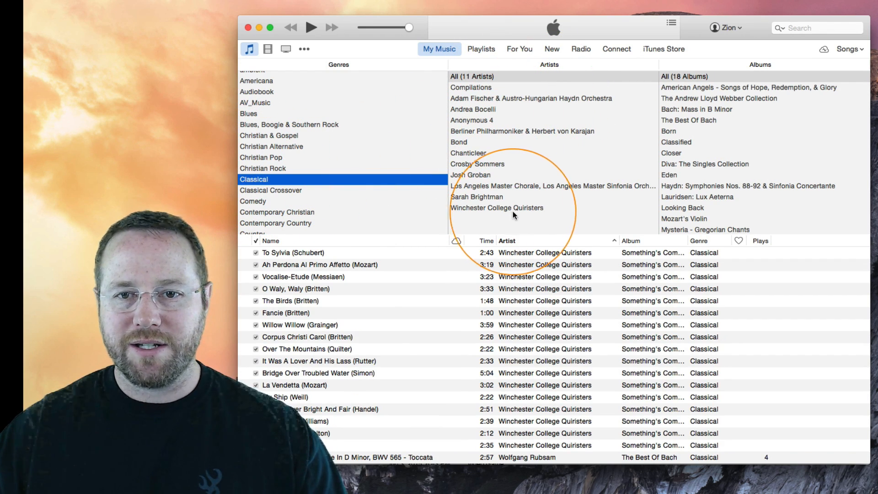
click(670, 176)
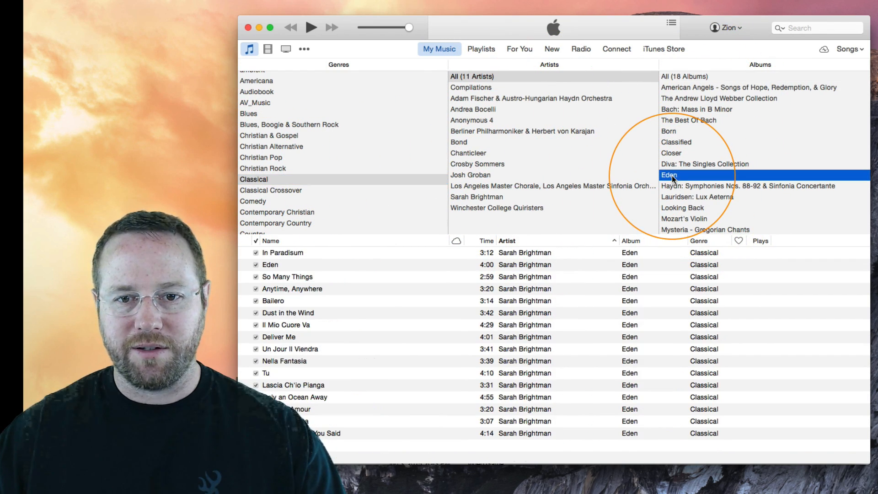
double_click(277, 290)
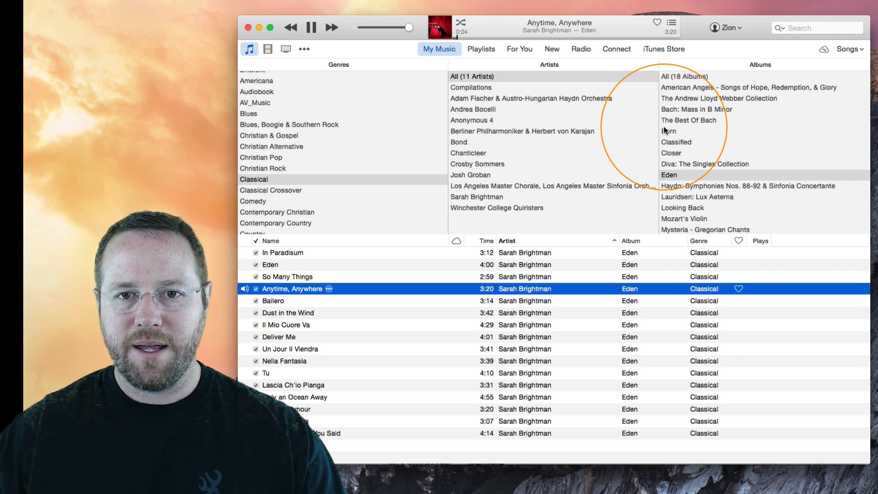
Filter the Classical songs by Josh Groban, and replace that with all artists from Berliner Philharmoniker & Herbert von Karajan through Crosby Sommers
click(486, 175)
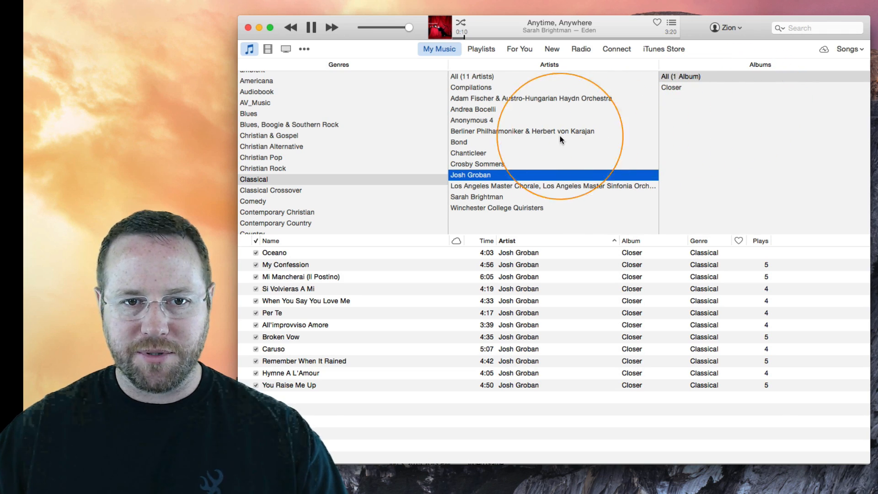
click(499, 129)
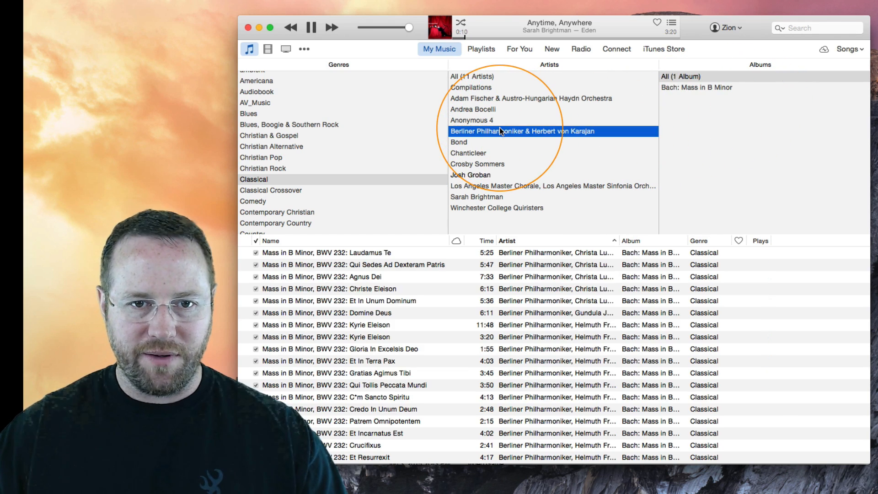
shift+click(474, 164)
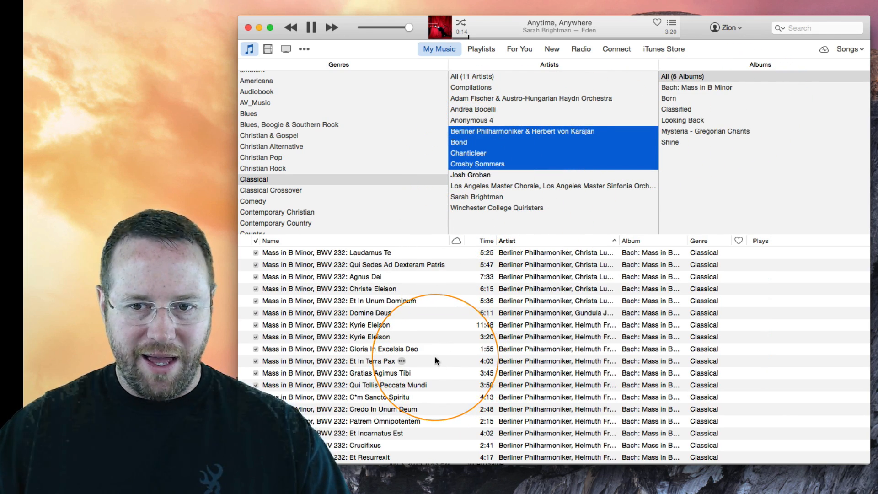
scroll(435, 356, down, 10)
scroll(434, 355, up, 10)
scroll(426, 187, up, 3)
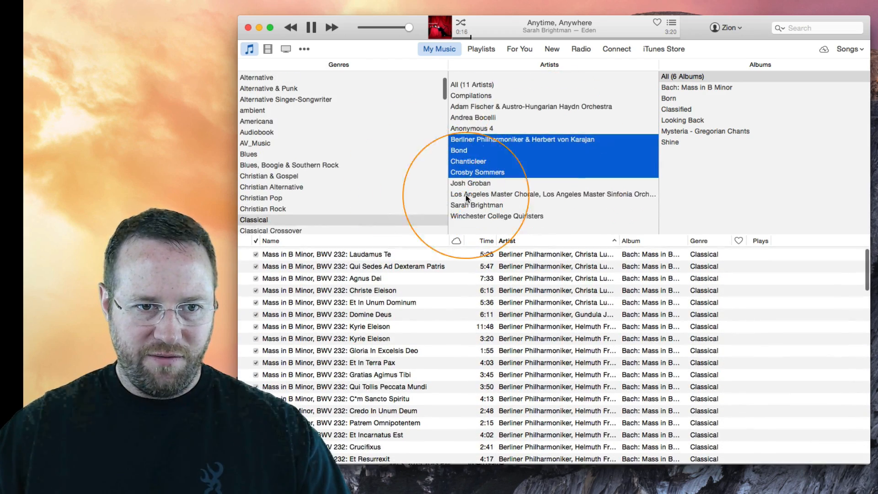
scroll(392, 167, down, 5)
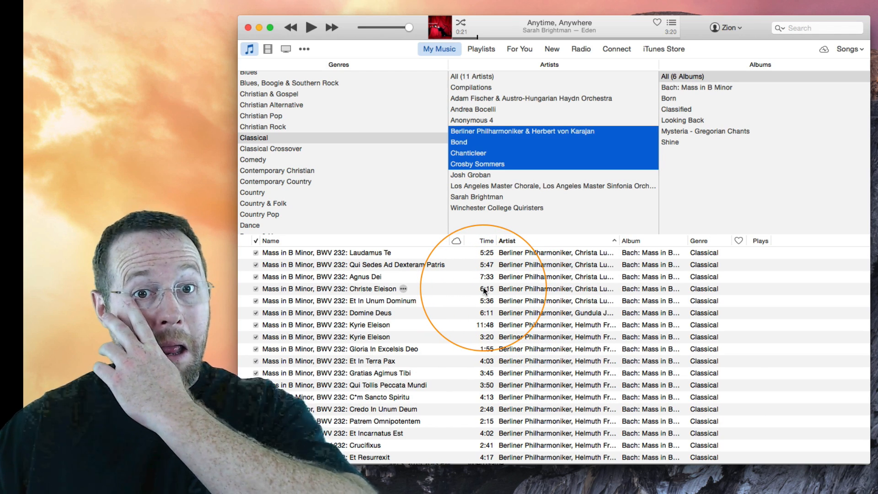
Open the Playlists section and switch its Music library from albums to the Songs view
click(479, 51)
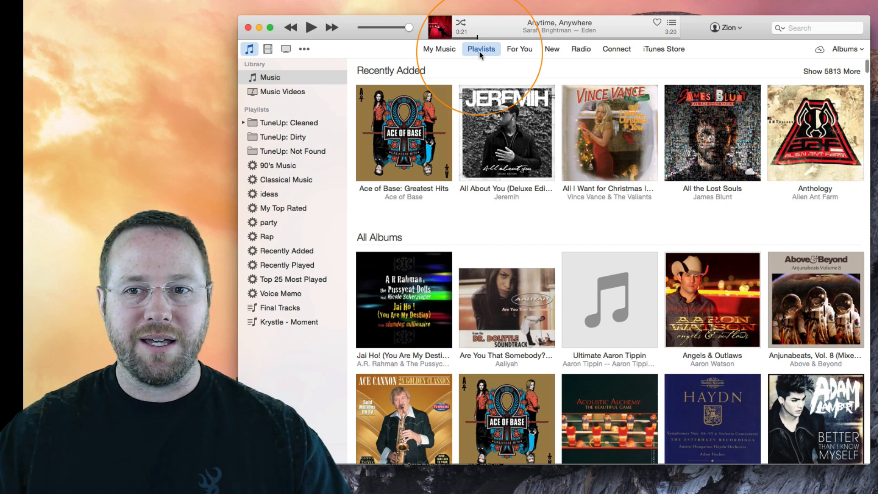
scroll(603, 196, down, 5)
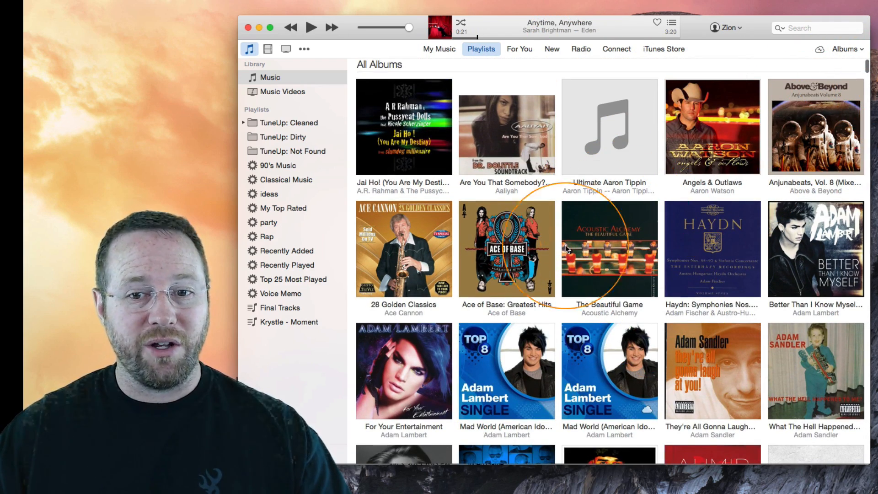
click(846, 49)
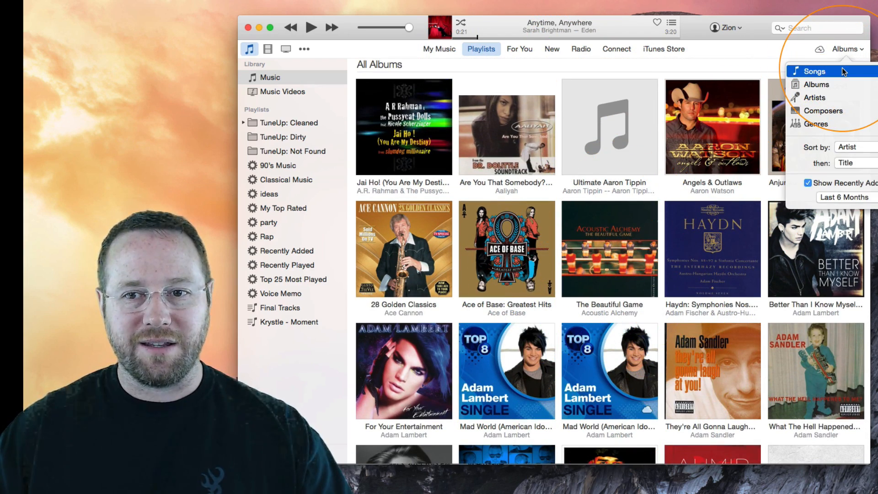
click(815, 71)
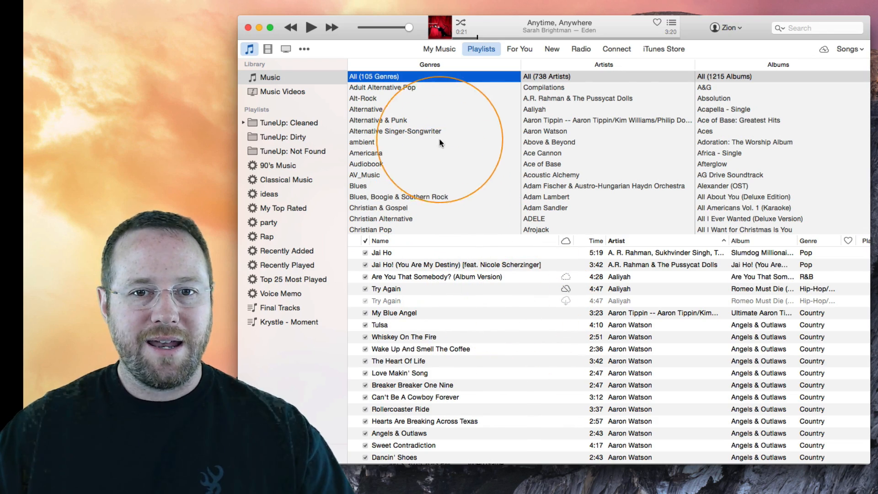
Browse the artist, album and genre columns and the song list, and filter the library to the Comedy genre
scroll(739, 201, down, 3)
scroll(558, 169, down, 4)
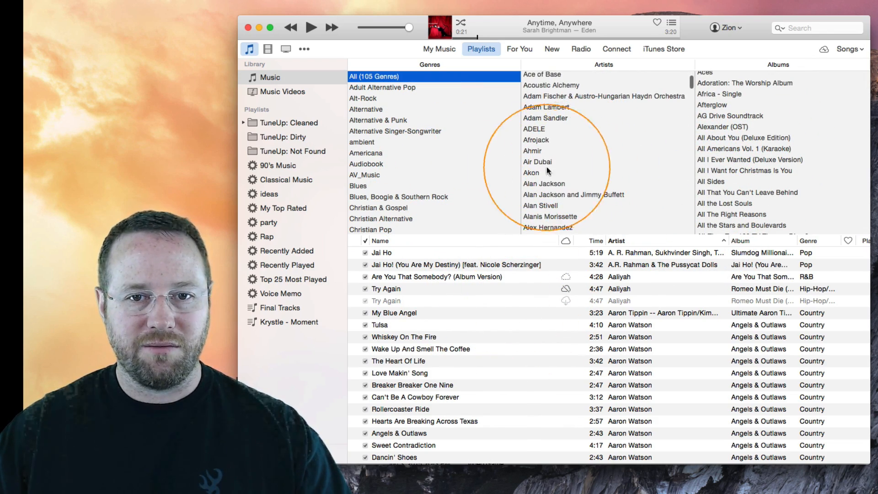
scroll(465, 174, down, 5)
scroll(599, 372, down, 5)
scroll(617, 380, up, 4)
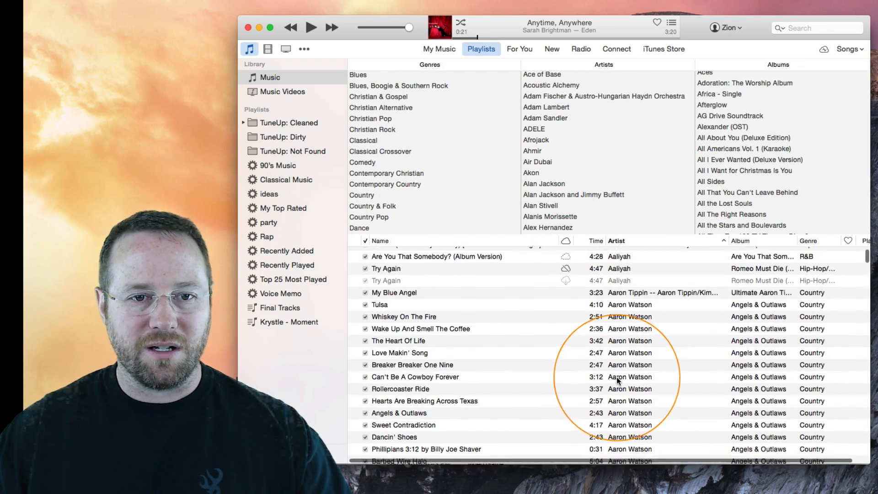
click(411, 163)
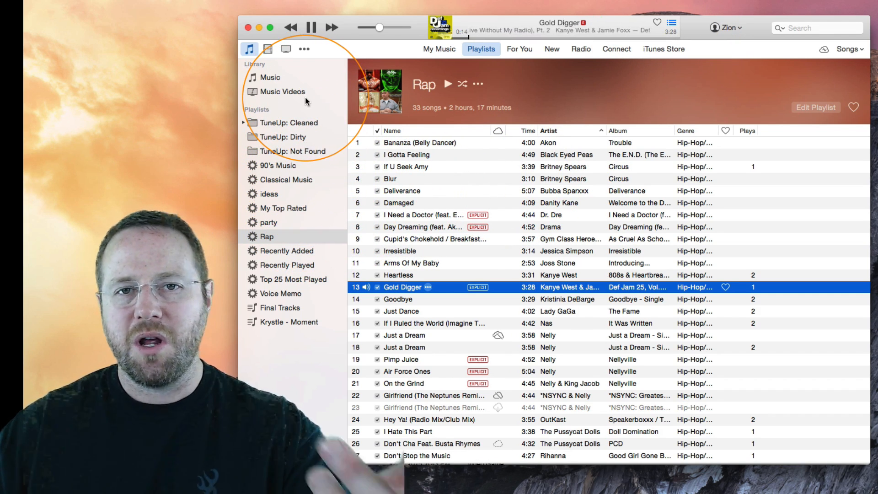
Return to the Music library, add the Christian Pop song I Believe In You Now to Up Next, and pause playback
click(285, 78)
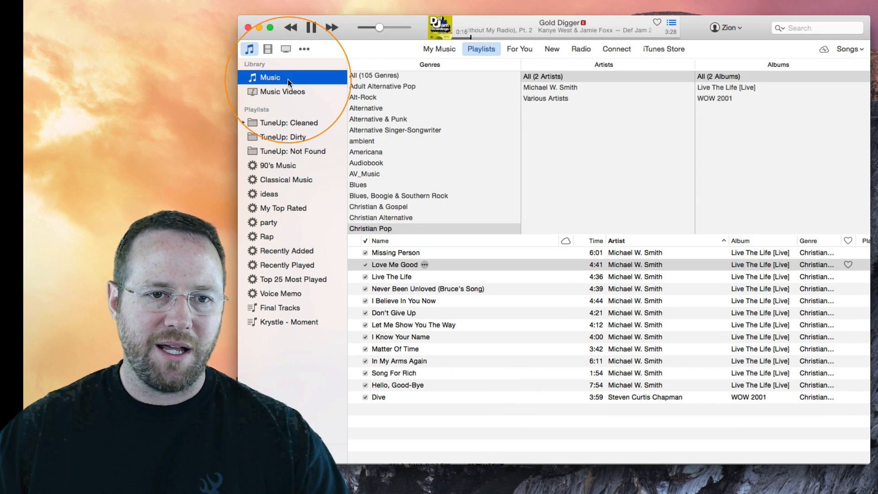
click(394, 284)
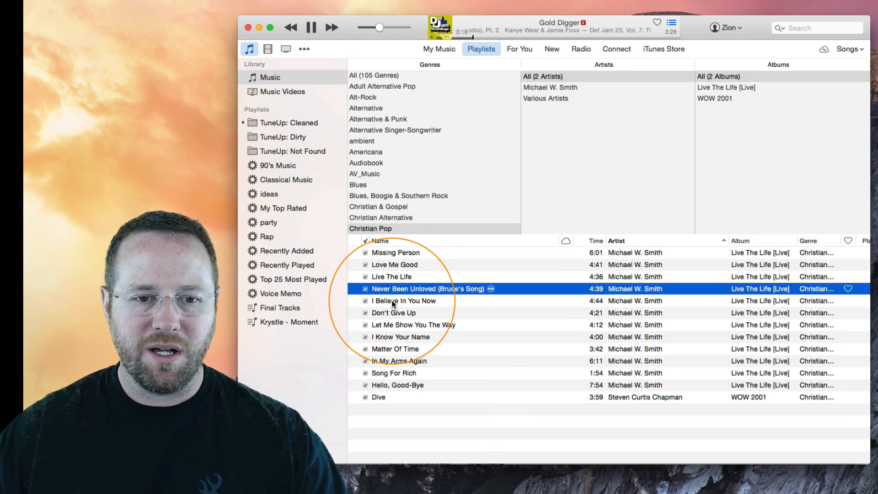
click(393, 301)
right_click(392, 301)
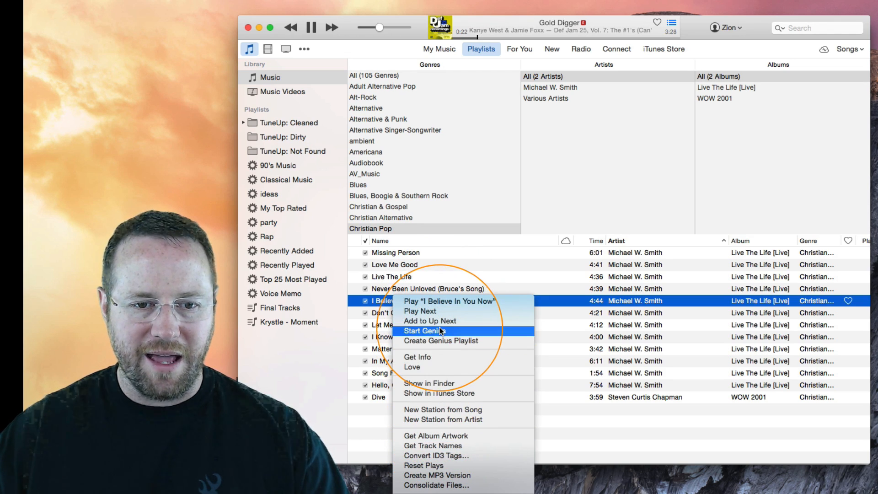
click(429, 321)
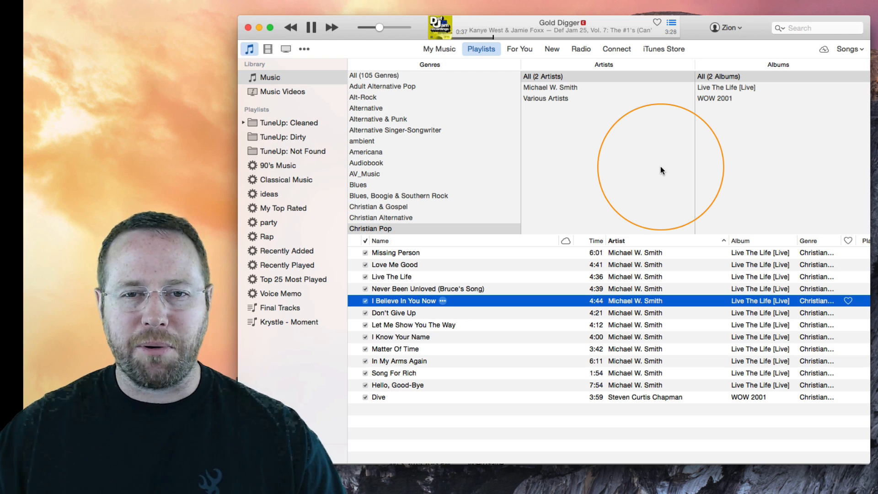
click(311, 27)
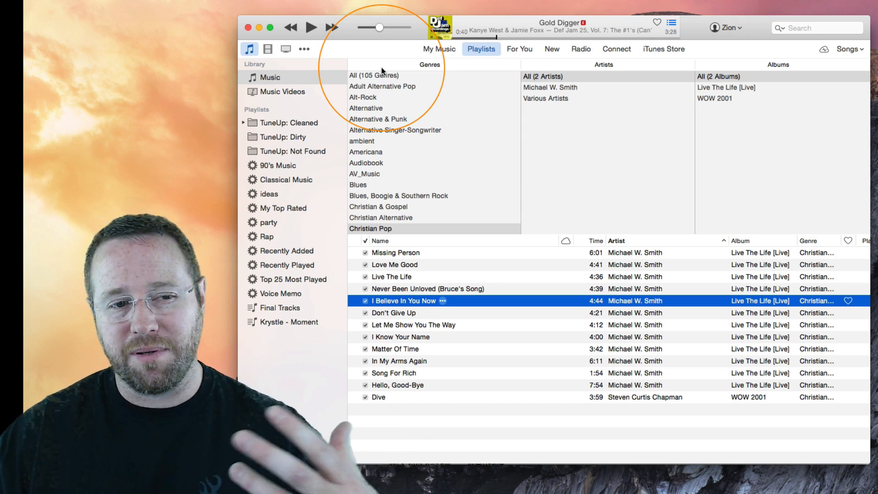
click(316, 364)
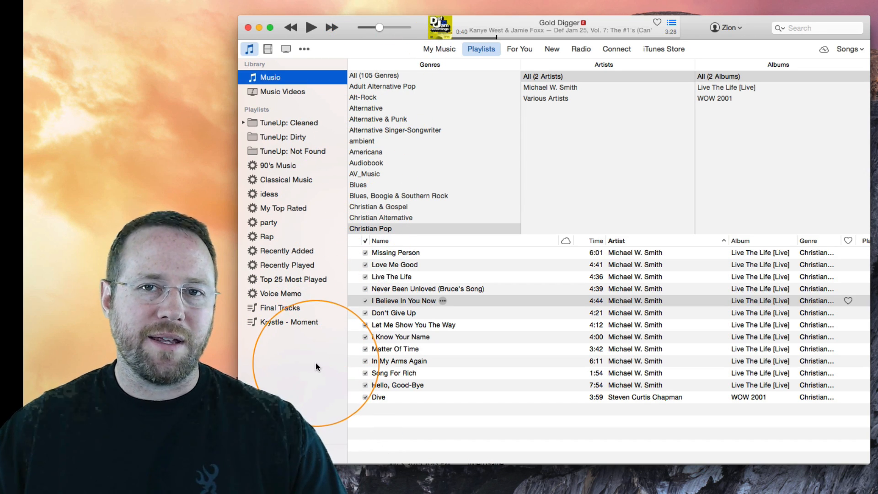
View the 90's Music, Classical Music and ideas playlists one after another
click(288, 166)
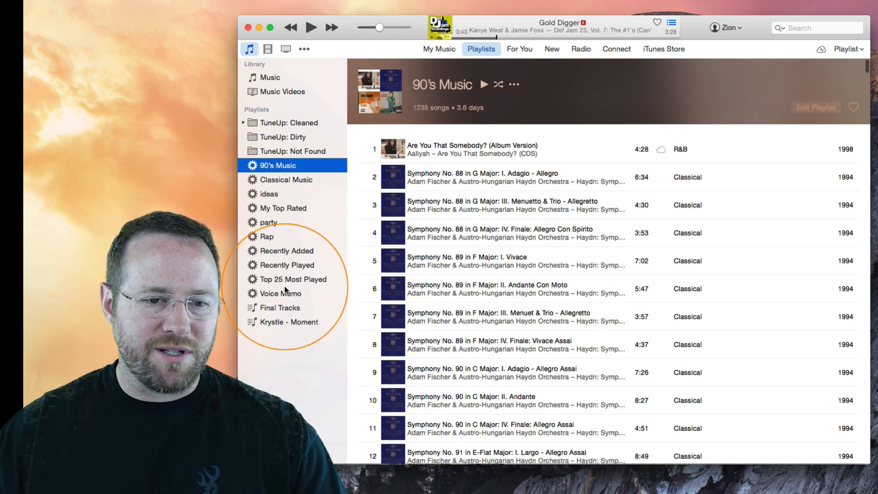
click(275, 179)
click(270, 193)
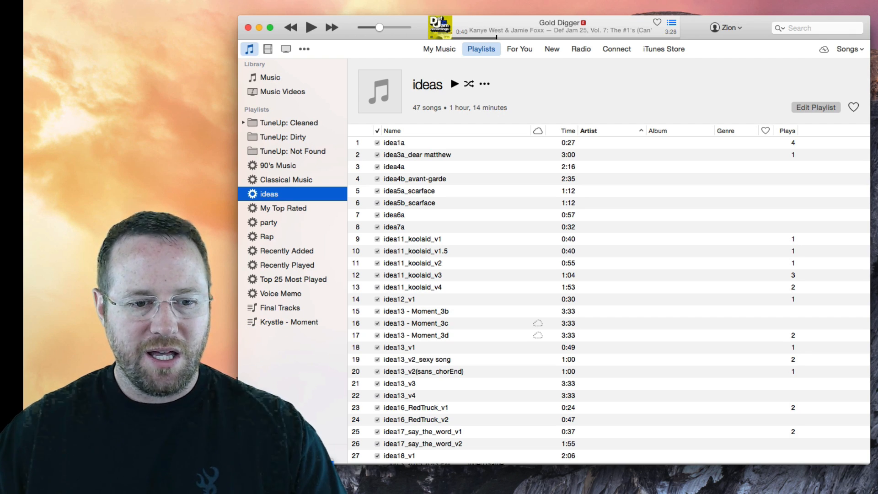
Create a new playlist named Temp
key(super+n)
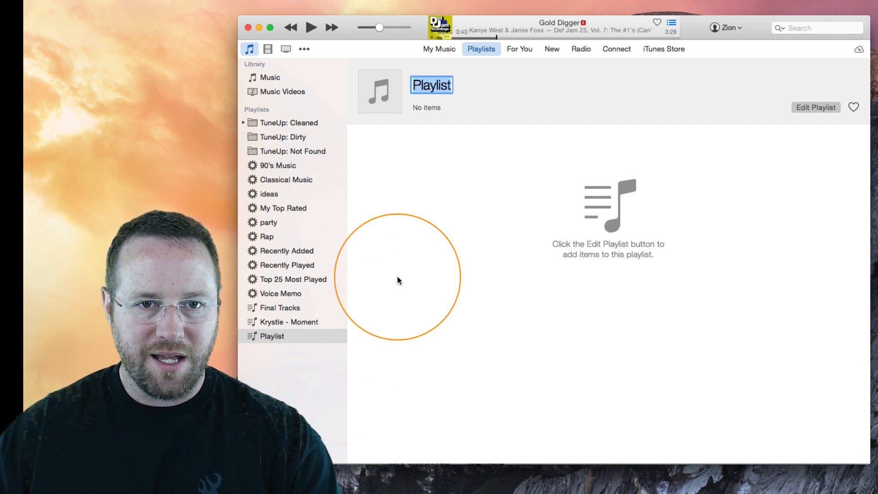
text(Temp)
key(Return)
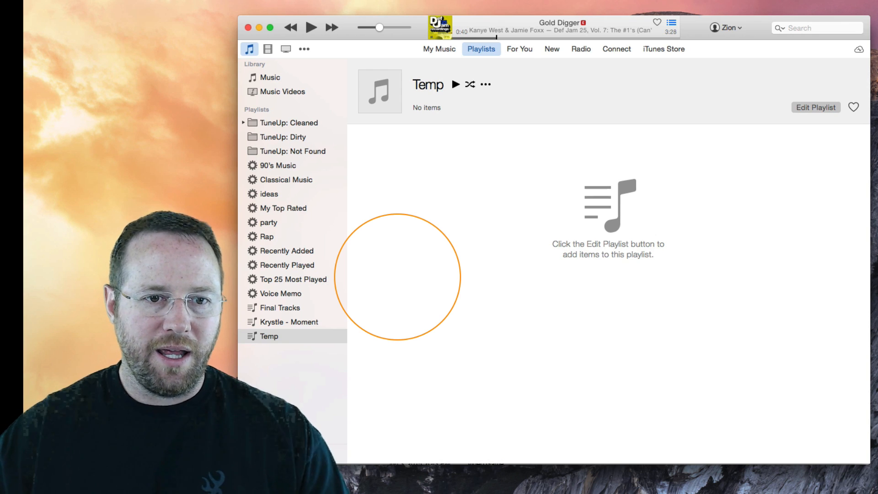
Add I Believe In You Now, I Know Your Name and In My Arms Again from the Music library to Temp, and open that playlist
click(273, 80)
drag(393, 302, 310, 340)
drag(396, 335, 332, 336)
drag(391, 359, 291, 341)
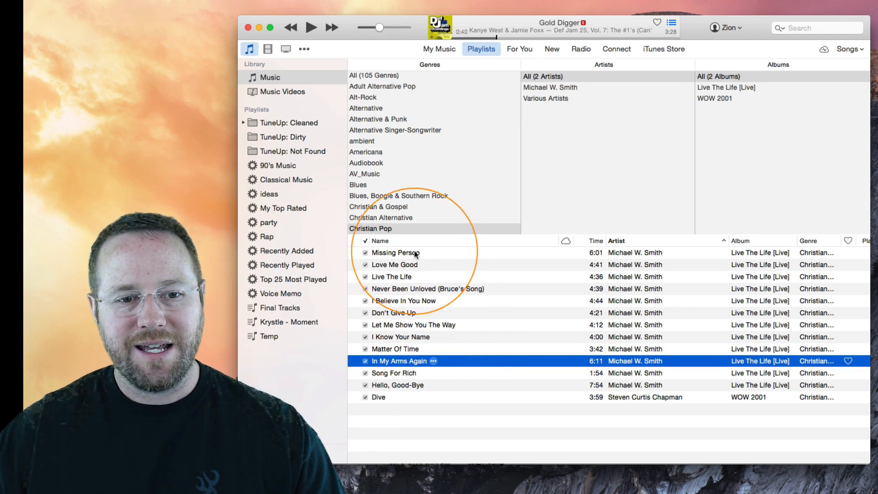
click(284, 341)
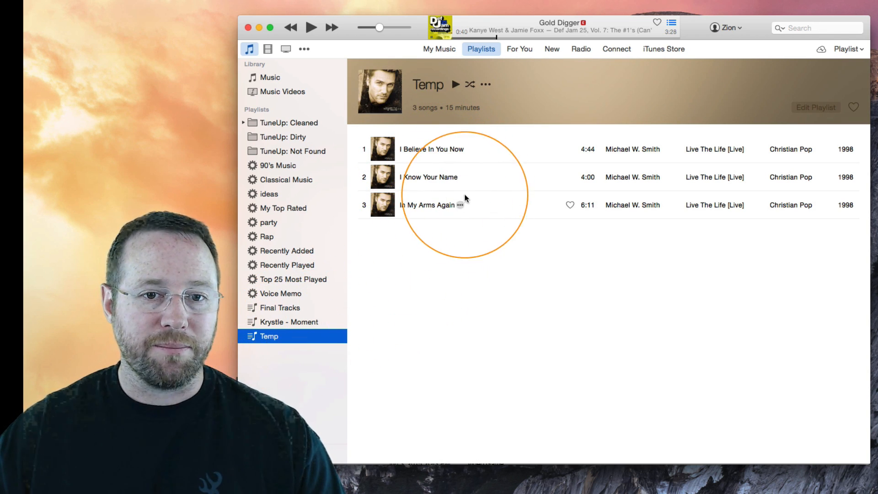
Switch the Temp playlist to the Songs view
click(848, 49)
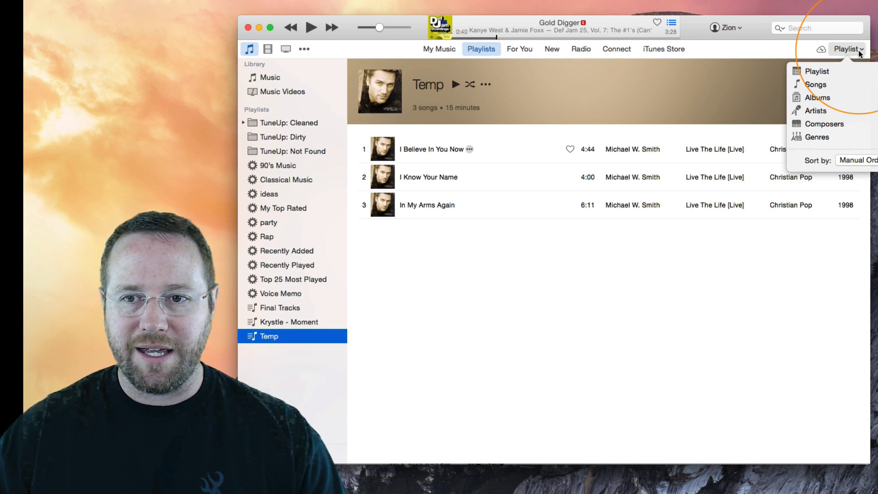
click(845, 83)
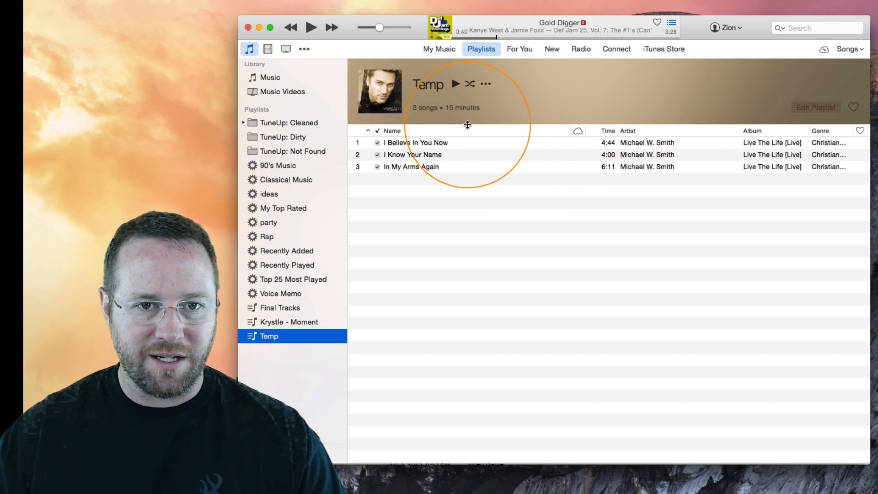
click(867, 58)
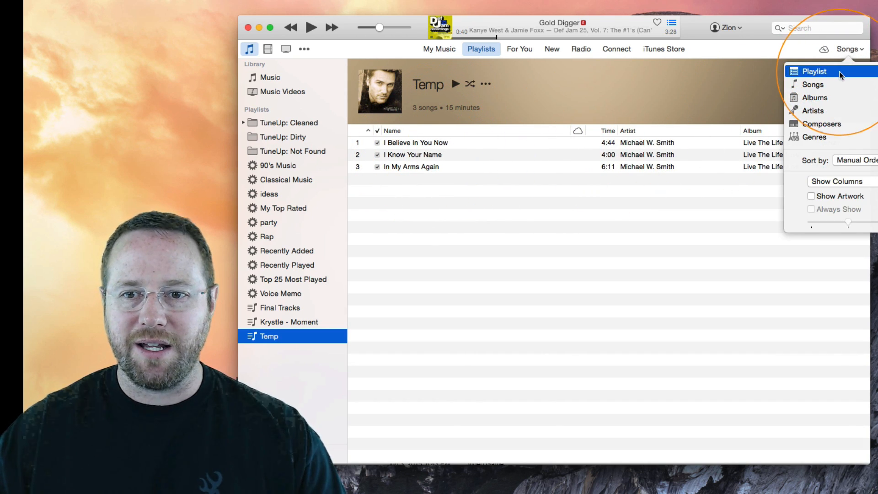
click(387, 282)
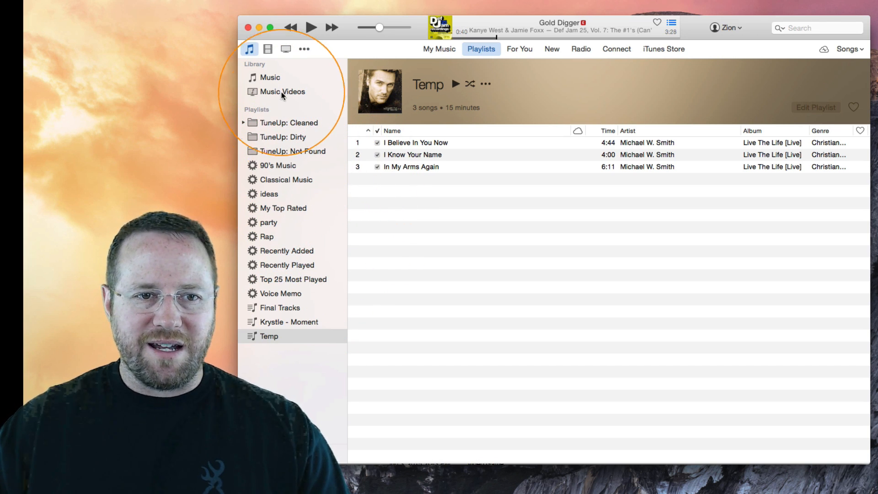
Add Chinese New Year from the ambient genre in the Music library to Temp, and open that playlist
click(277, 78)
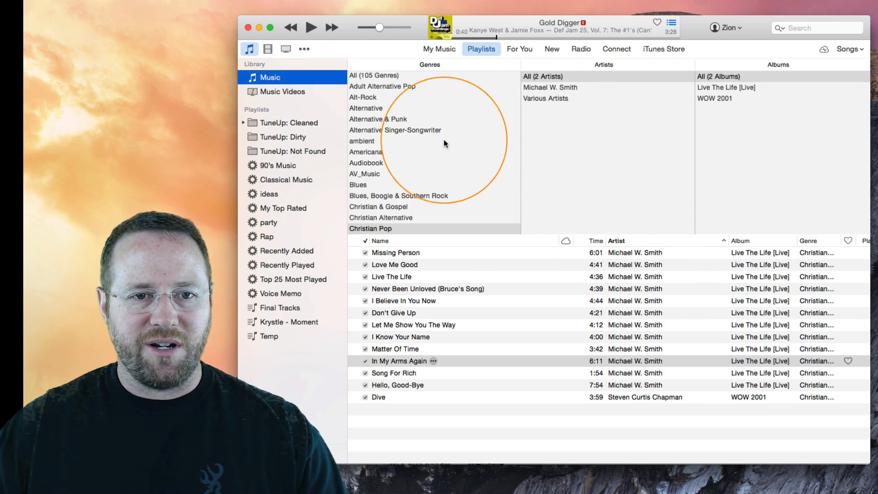
click(407, 141)
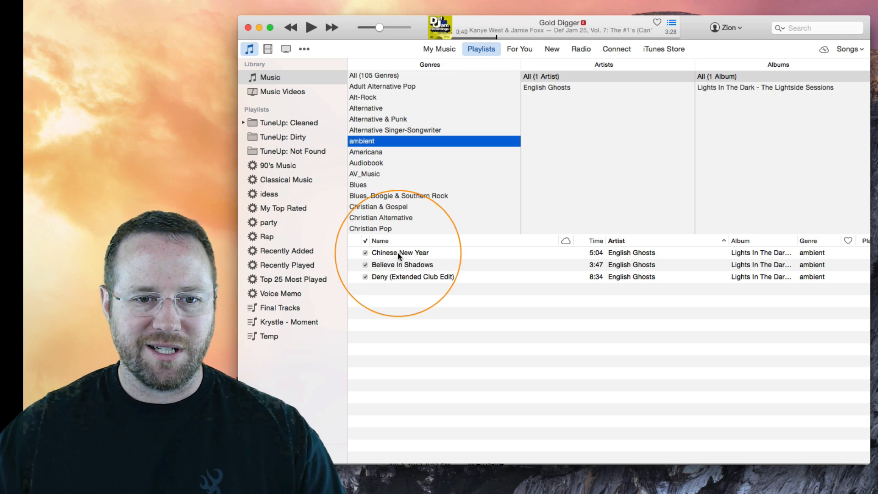
drag(399, 252, 281, 337)
click(297, 335)
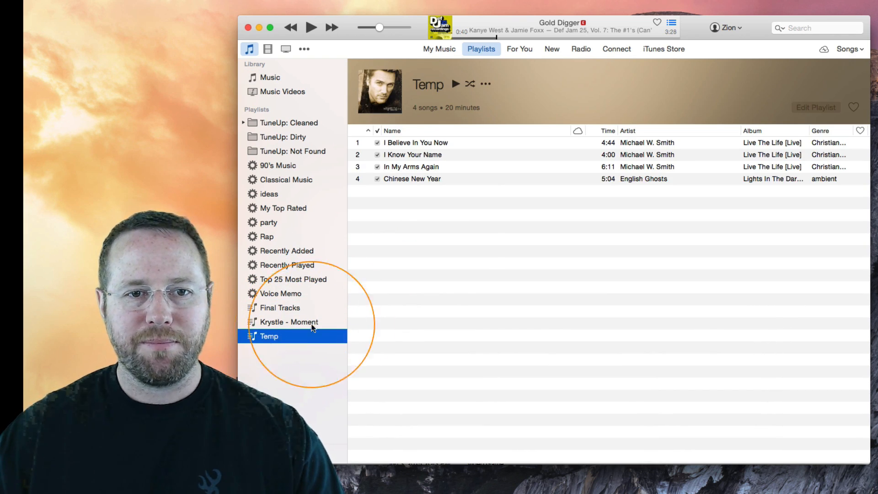
Move Chinese New Year to second place in the Temp playlist, and sort the songs by name
drag(413, 179, 413, 156)
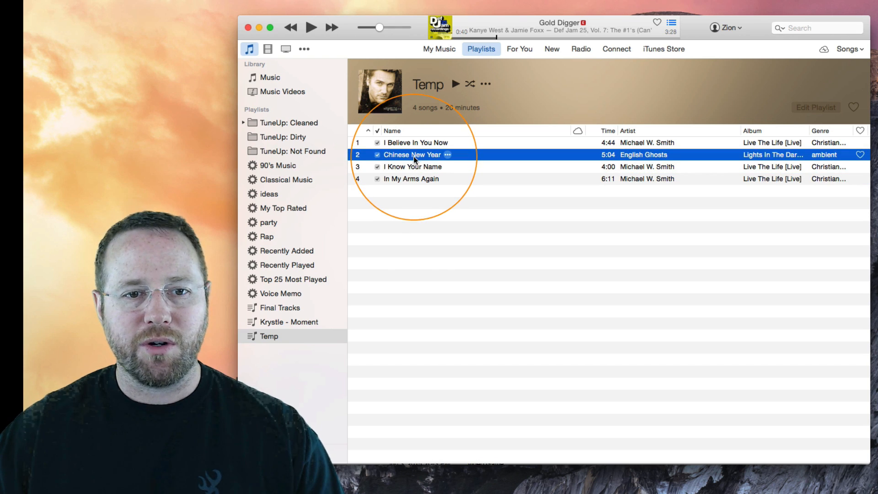
click(393, 131)
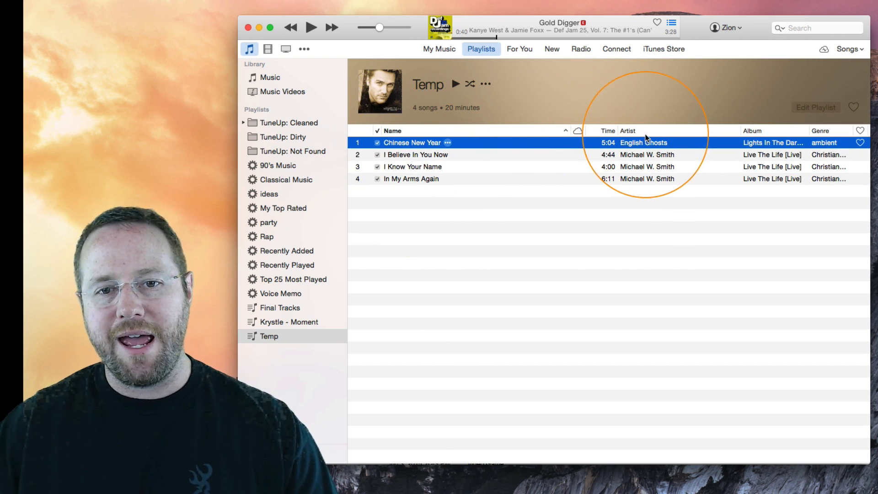
Show the Rating column, rate Chinese New Year 3 stars, I Believe In You Now 4 and the other songs 2, and sort by rating
right_click(493, 131)
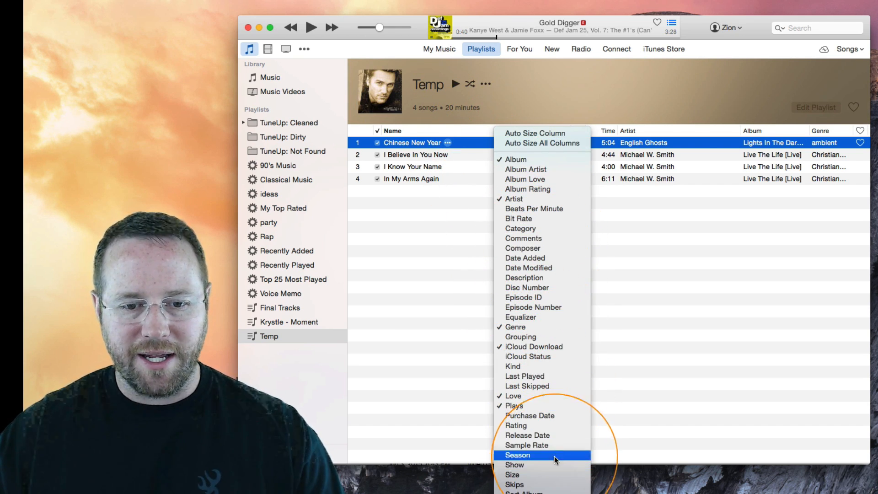
click(543, 431)
click(402, 143)
click(408, 155)
click(395, 167)
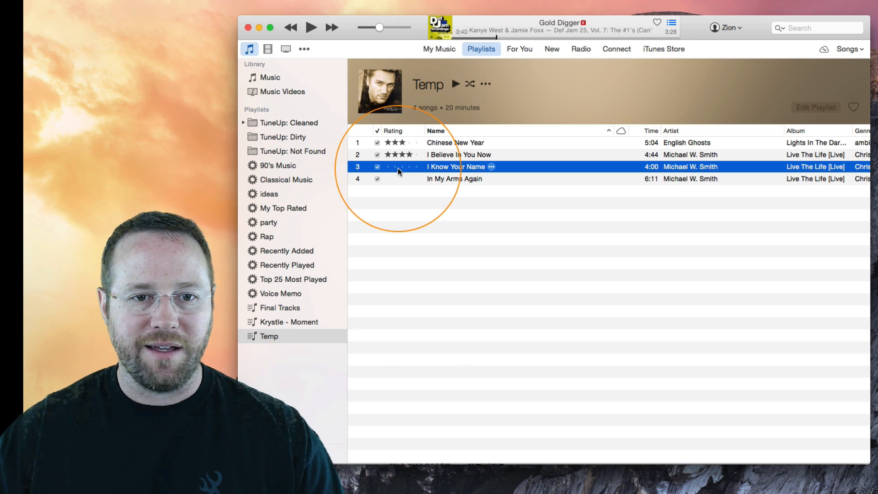
click(395, 179)
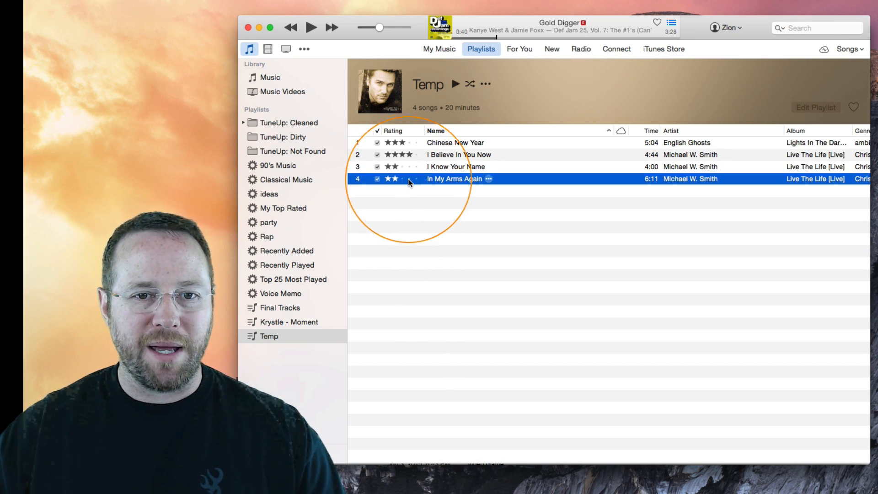
click(396, 132)
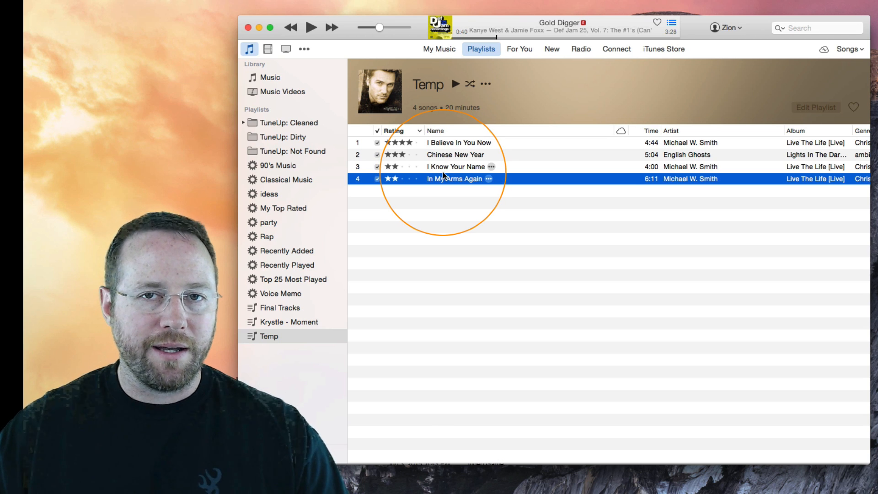
Start a new smart playlist with the rule Genre contains Pop
click(314, 386)
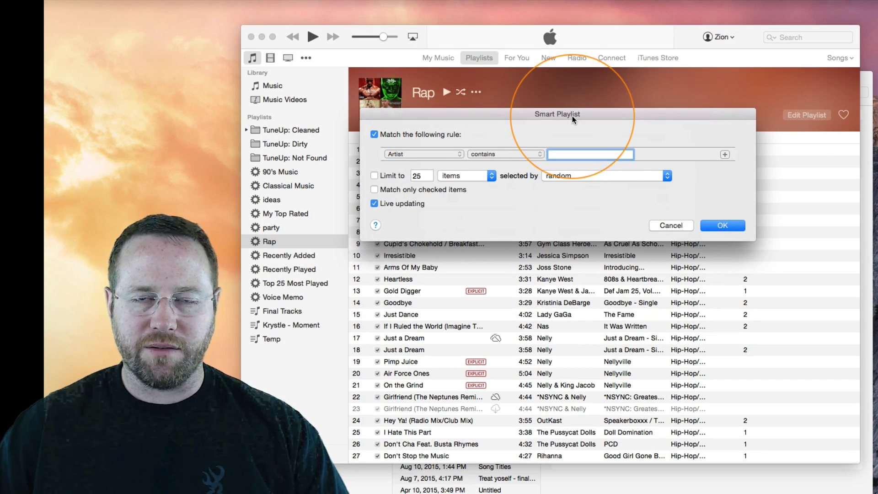
drag(574, 115, 594, 125)
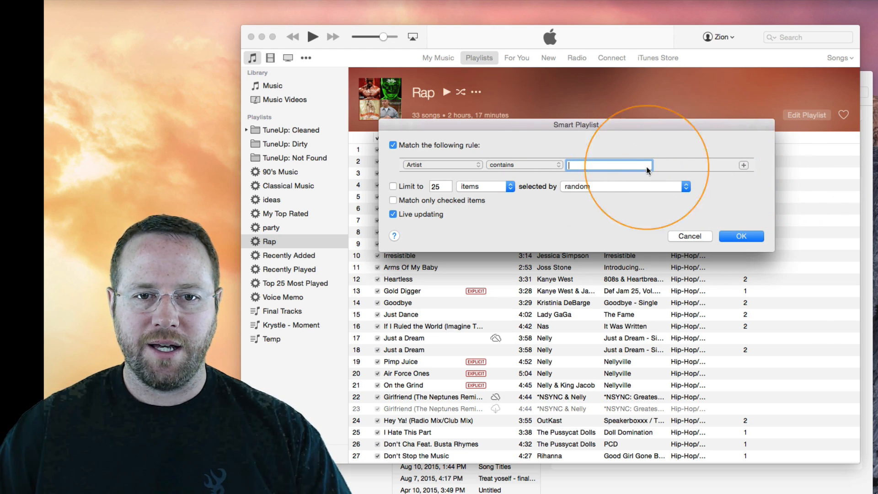
click(462, 165)
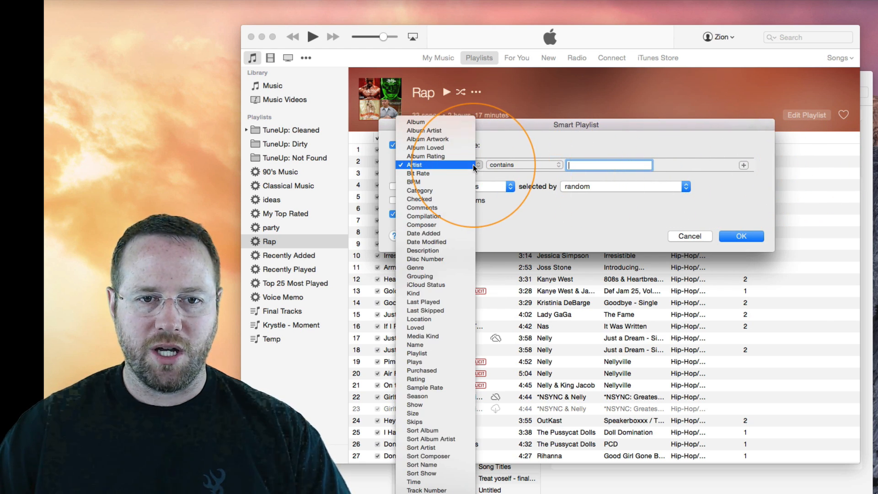
click(446, 268)
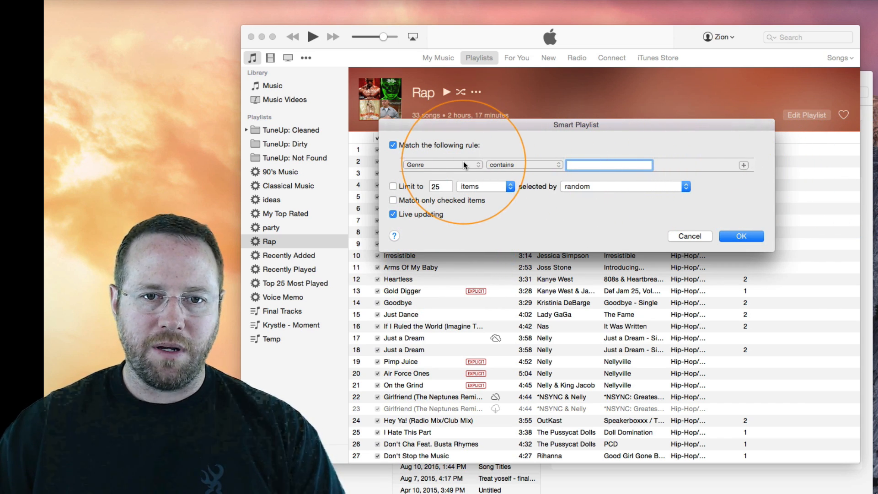
text(Pop)
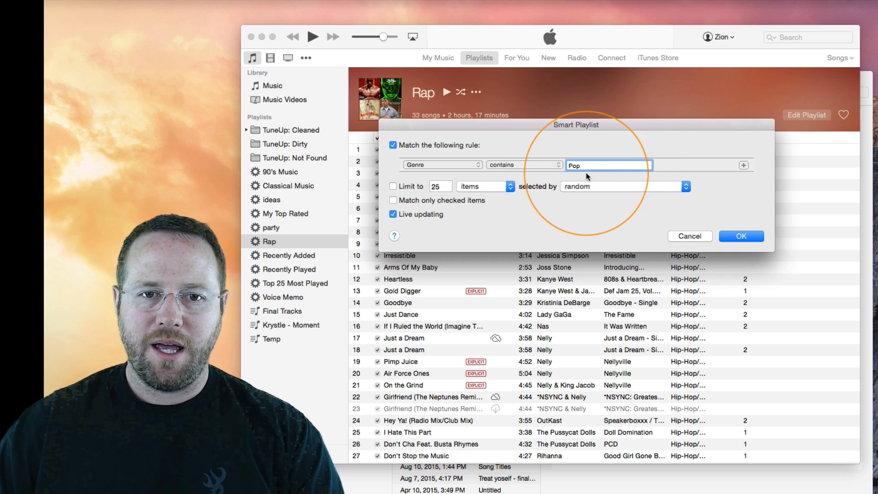
Add a second rule, Genre contains Latin, and set the smart playlist to match any of the rules
click(743, 166)
click(443, 147)
click(441, 156)
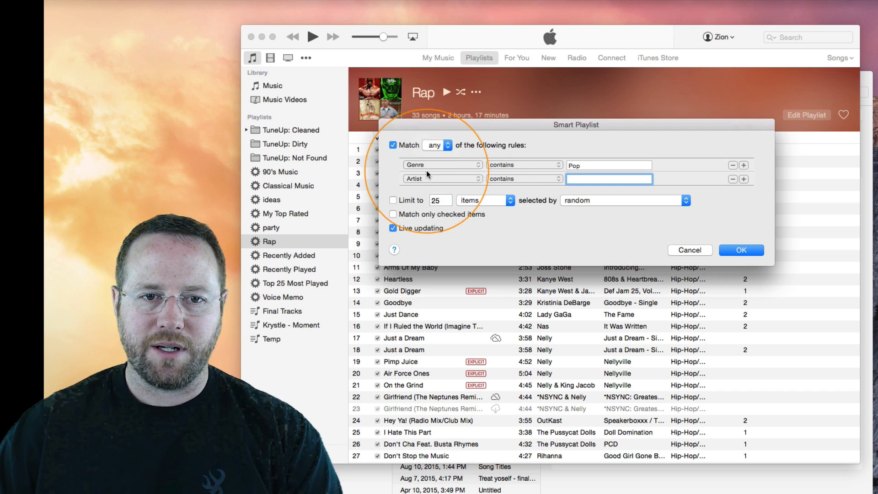
click(441, 179)
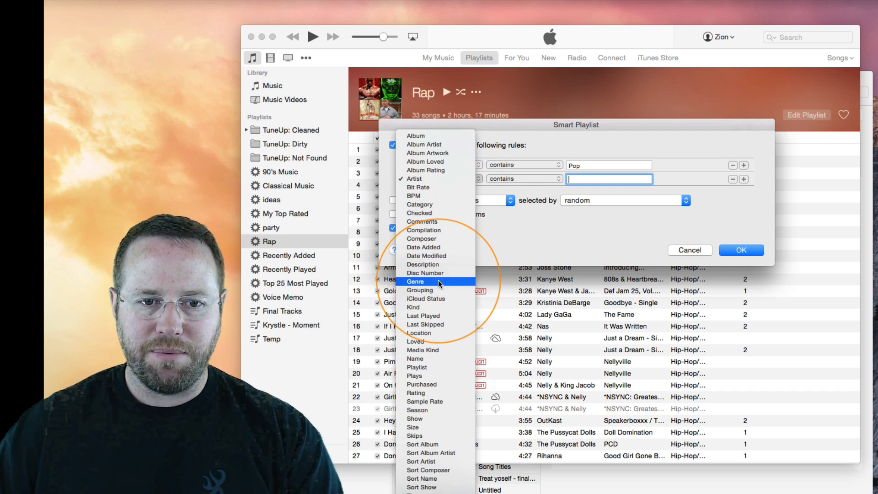
click(418, 282)
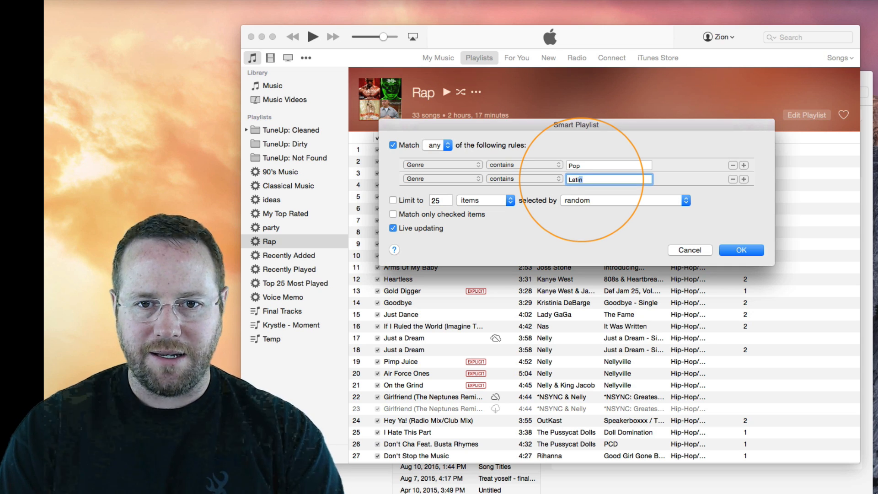
Add a third rule, Genre contains Hip Hop/Rap, and create the smart playlist with the name Fun Music for Party
click(744, 178)
click(439, 193)
click(416, 295)
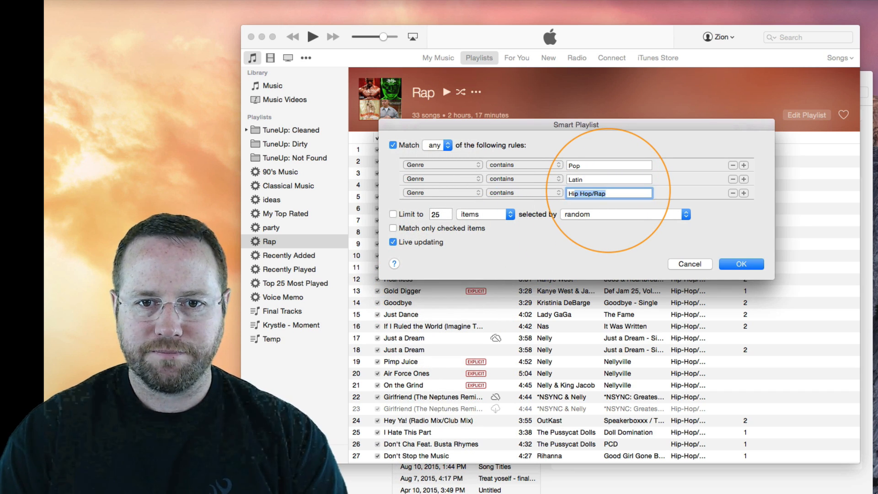
key(Return)
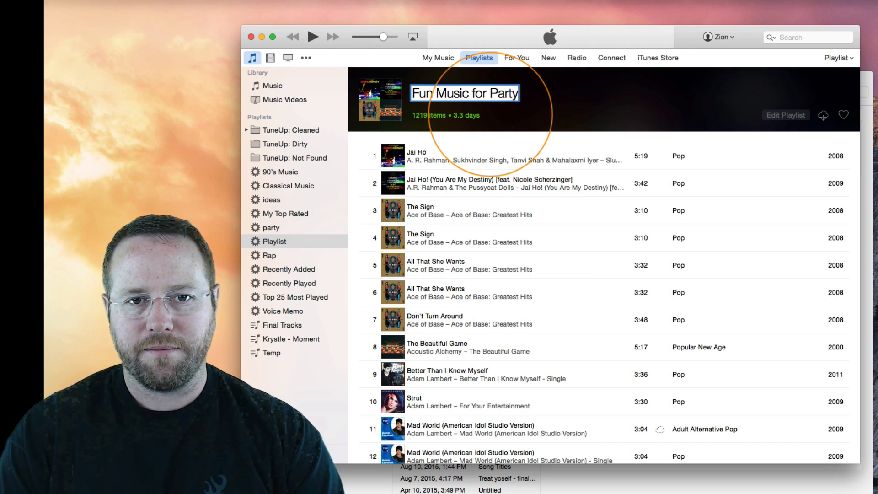
key(Return)
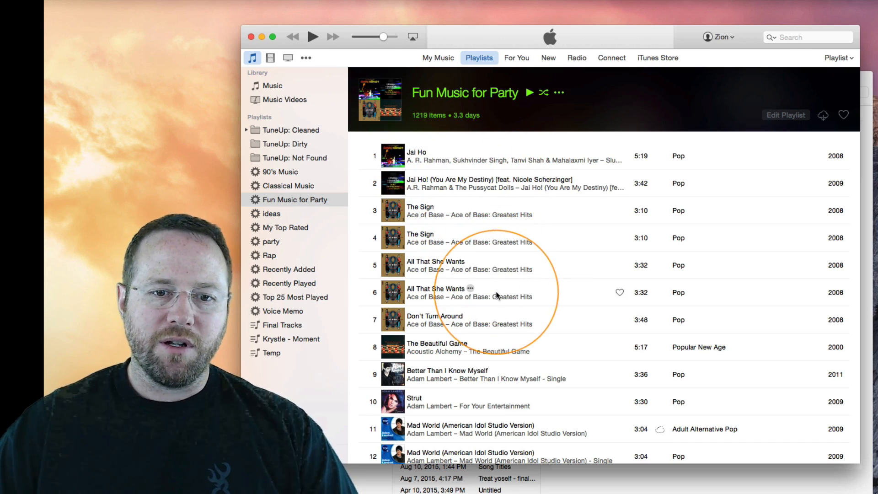
Switch Fun Music for Party to the Songs view and look through its songs
scroll(503, 288, down, 5)
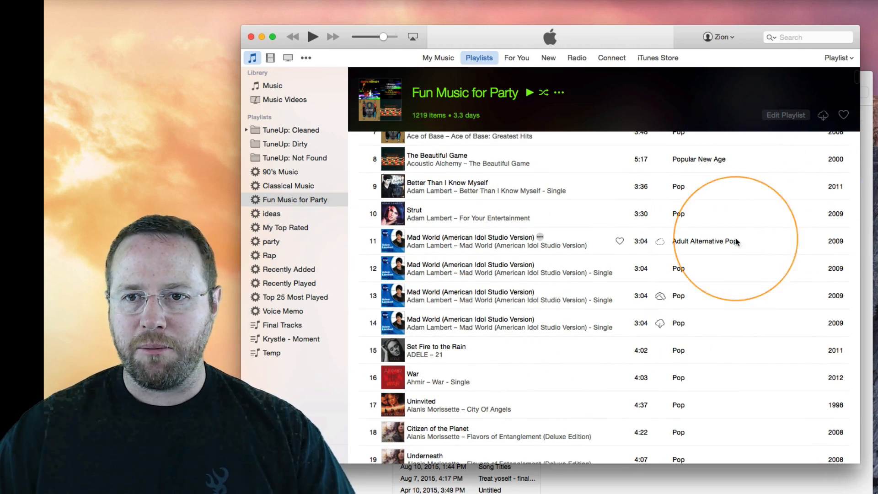
click(838, 60)
click(805, 93)
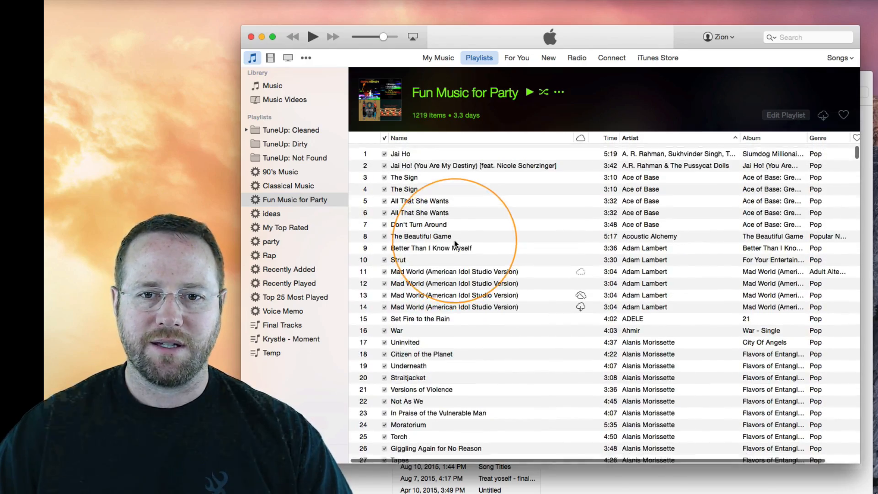
scroll(457, 242, down, 5)
scroll(456, 244, down, 20)
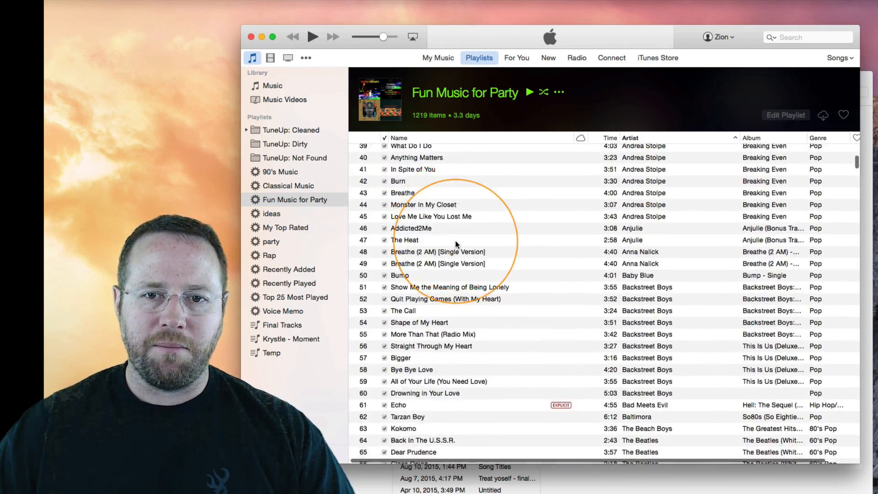
scroll(471, 245, down, 20)
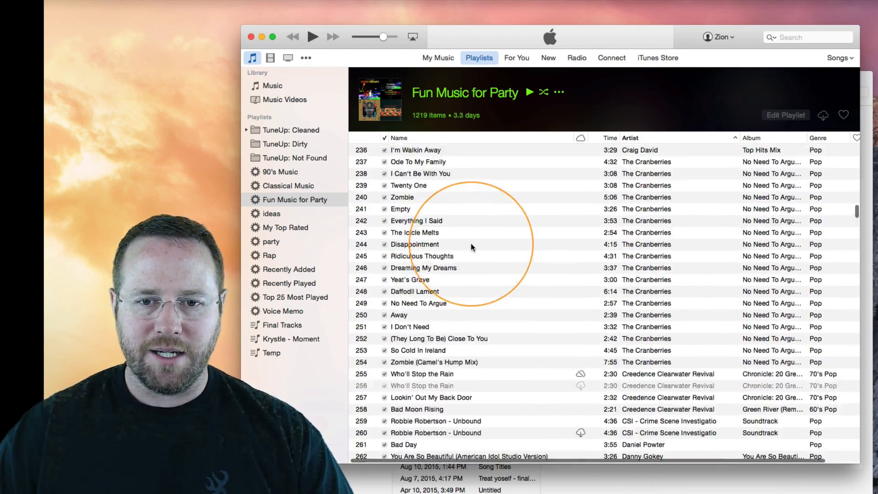
scroll(471, 246, down, 20)
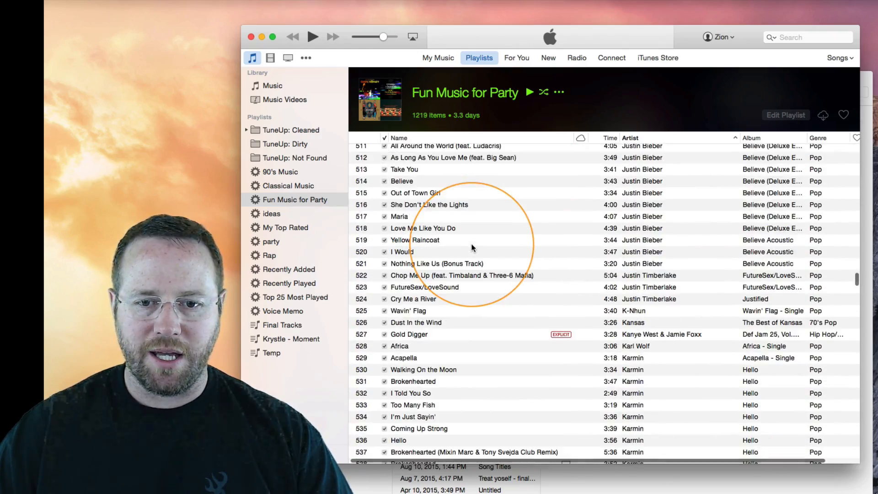
scroll(473, 243, up, 20)
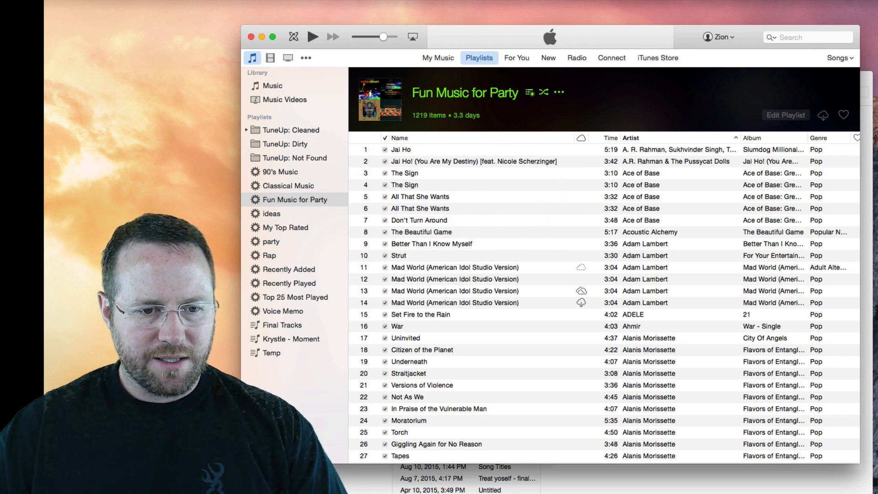
Start another smart playlist and add a nested group of rules below the first Artist rule
key(super+alt+n)
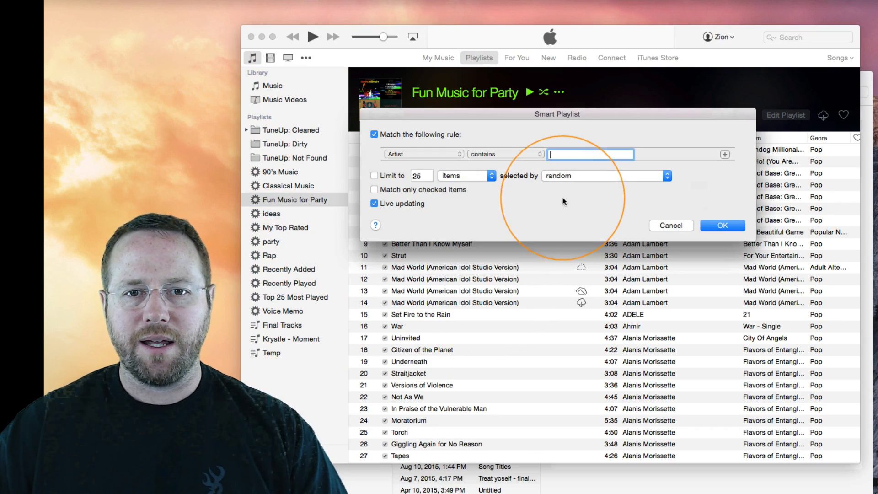
click(460, 153)
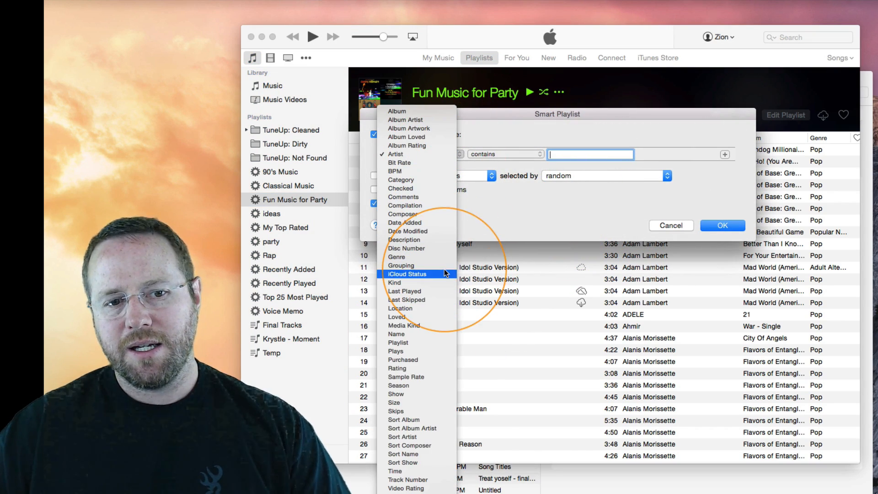
click(687, 183)
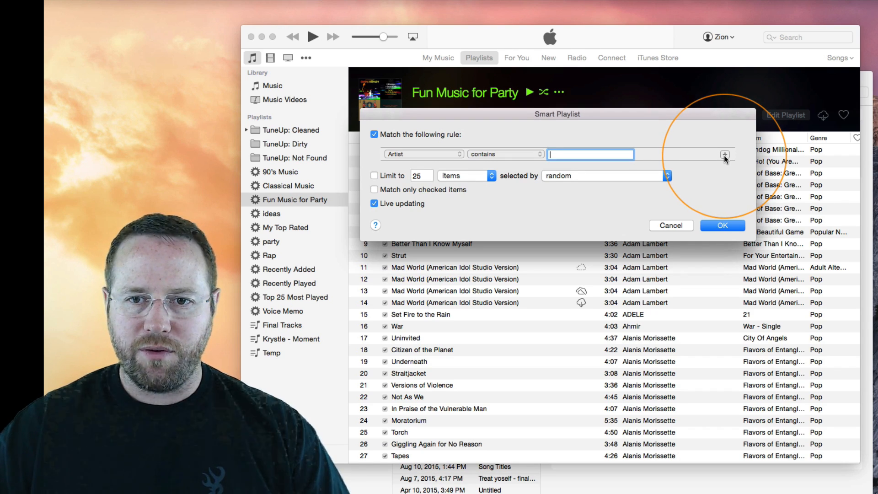
key(alt)
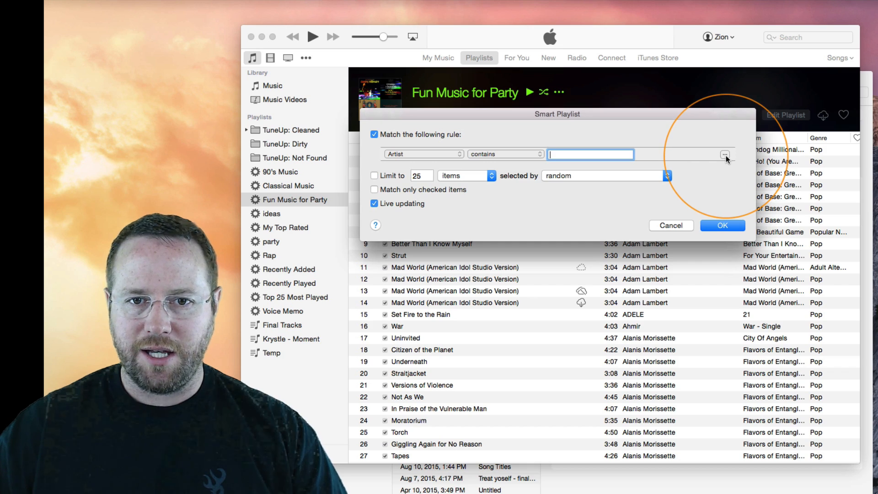
alt+click(725, 154)
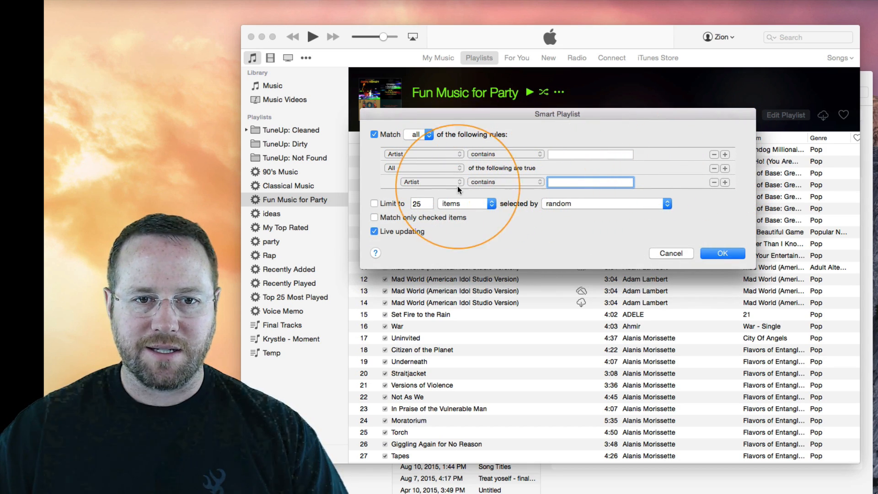
Set the nested group to match any of its rules and make its first rule Genre contains Pop
click(447, 168)
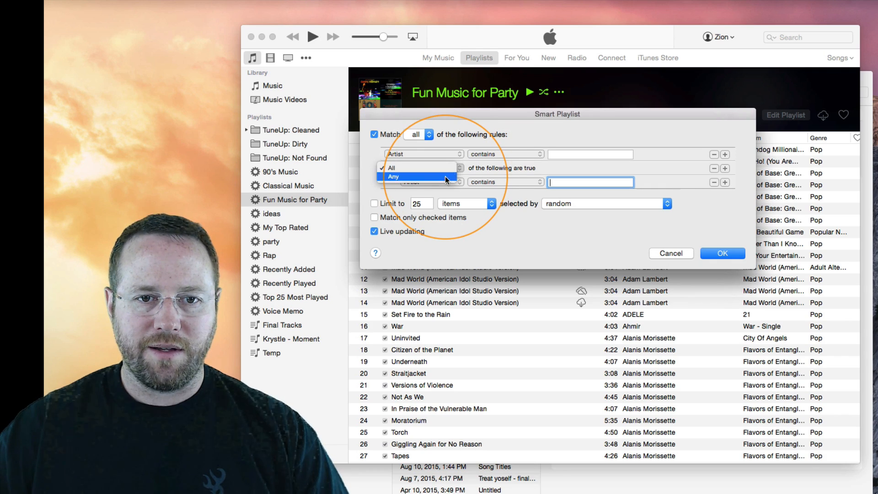
click(446, 177)
click(446, 181)
click(438, 284)
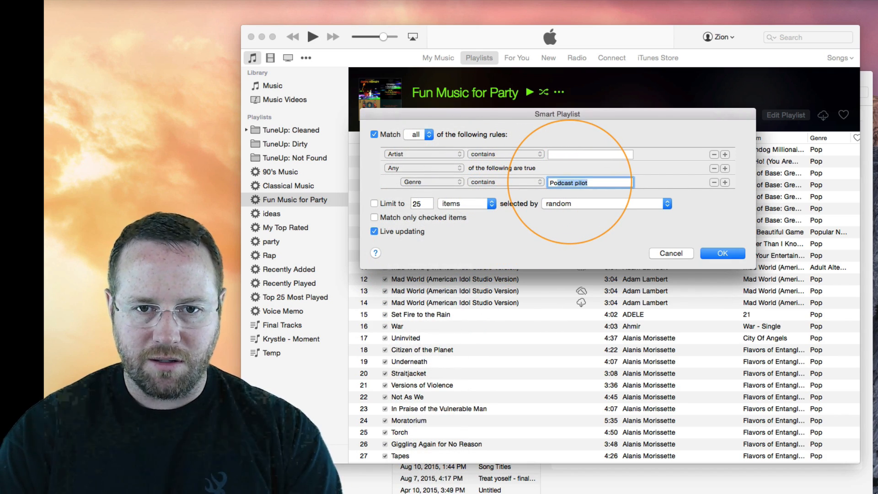
text(Pop)
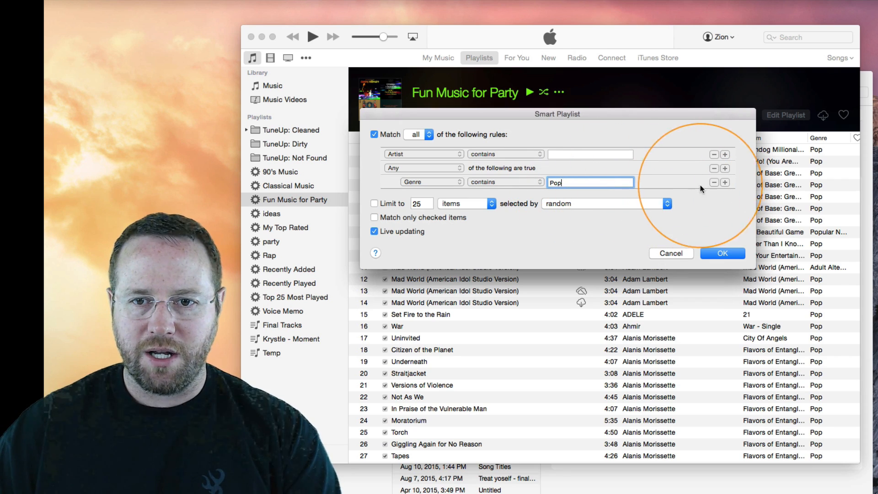
Add a second rule to the nested group, Genre contains Hip Hop/Rap
click(725, 182)
click(432, 196)
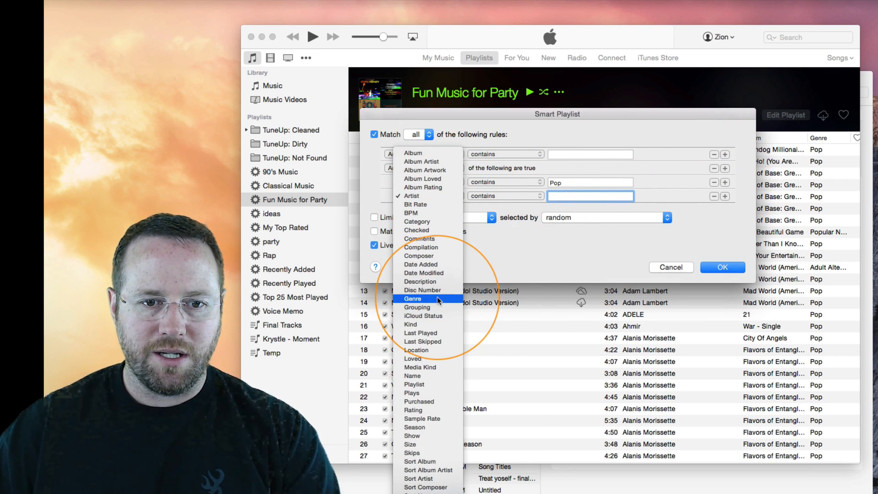
click(421, 298)
click(589, 199)
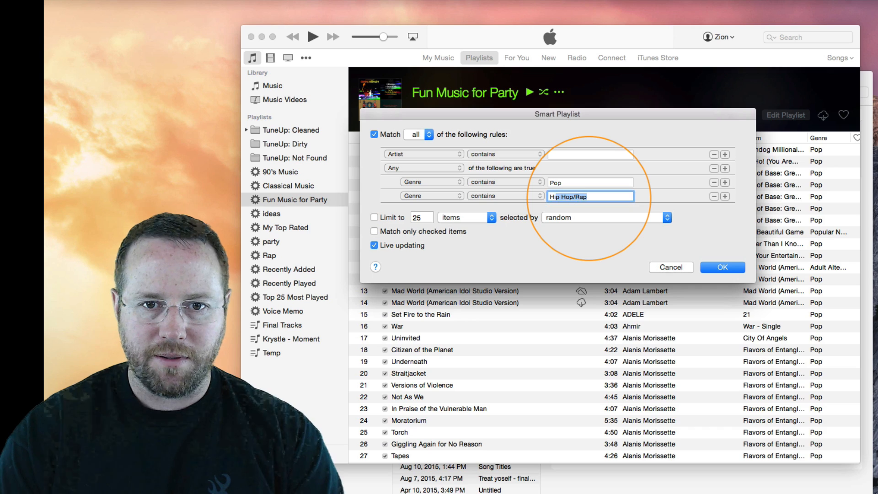
text(Hip Hop/Rap)
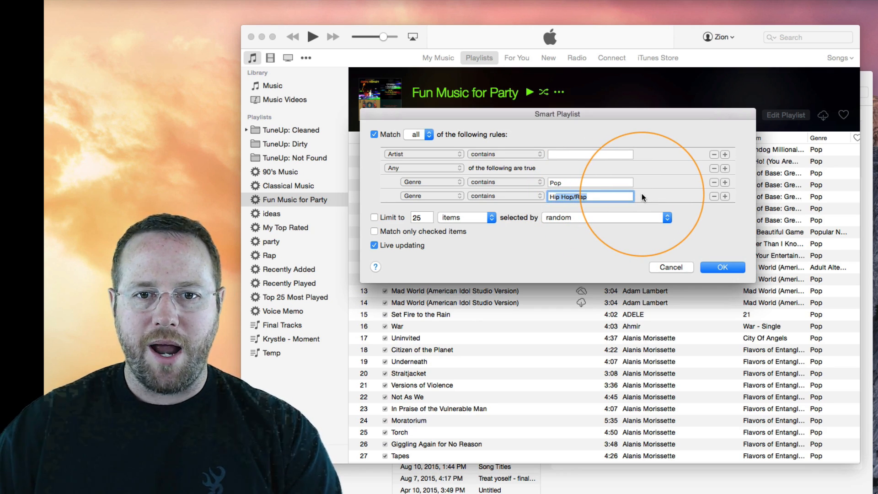
Set the outer Artist rule to does not contain Kanye West
click(582, 155)
click(512, 155)
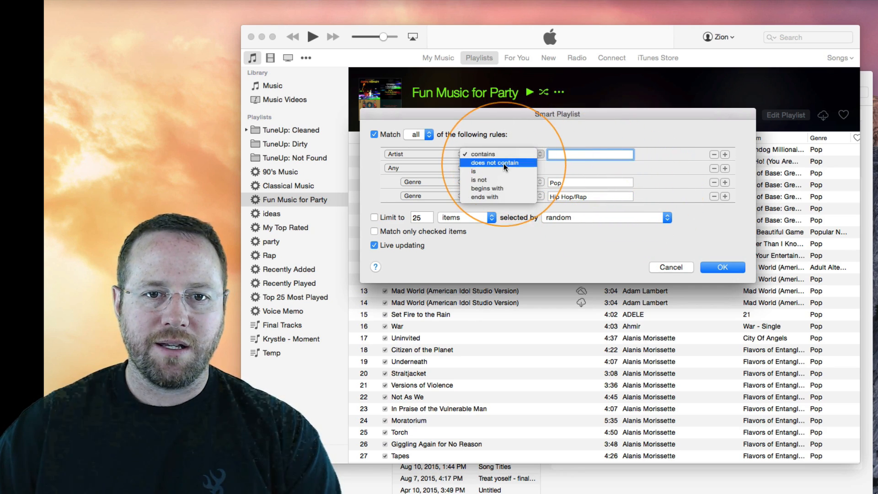
click(504, 163)
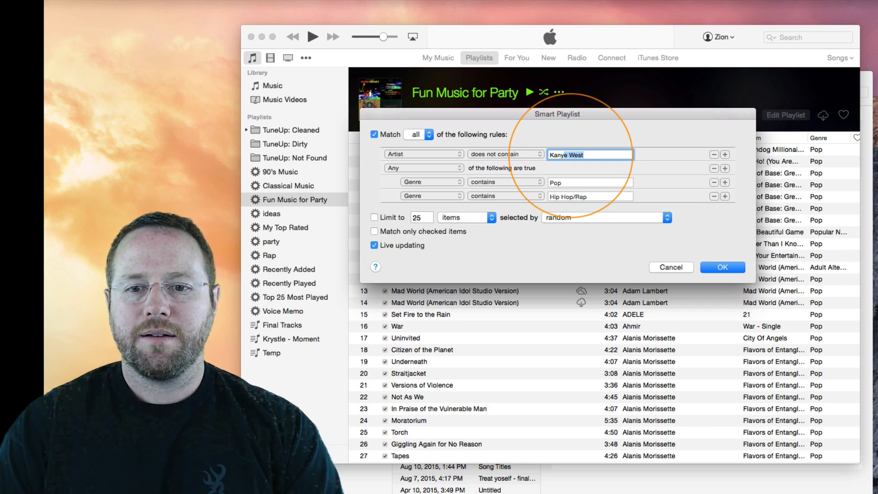
click(620, 156)
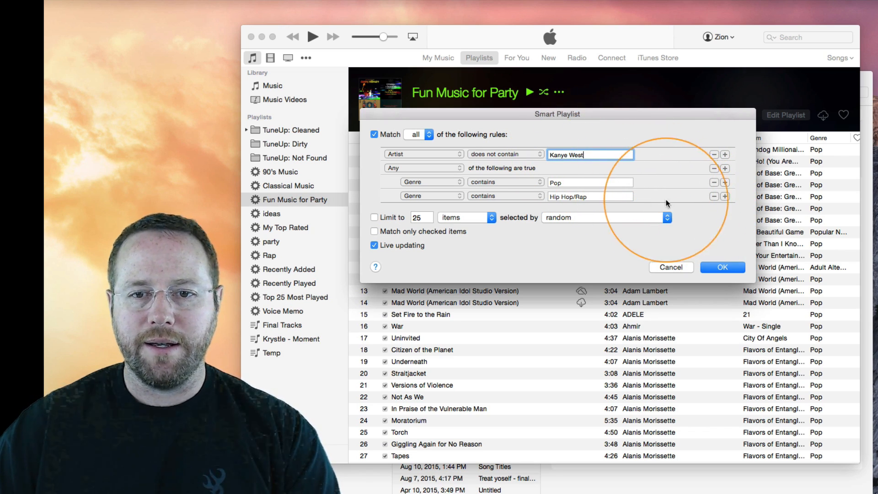
Add the rule Track Number is 1 directly below the outer Artist rule and create the smart playlist
click(725, 196)
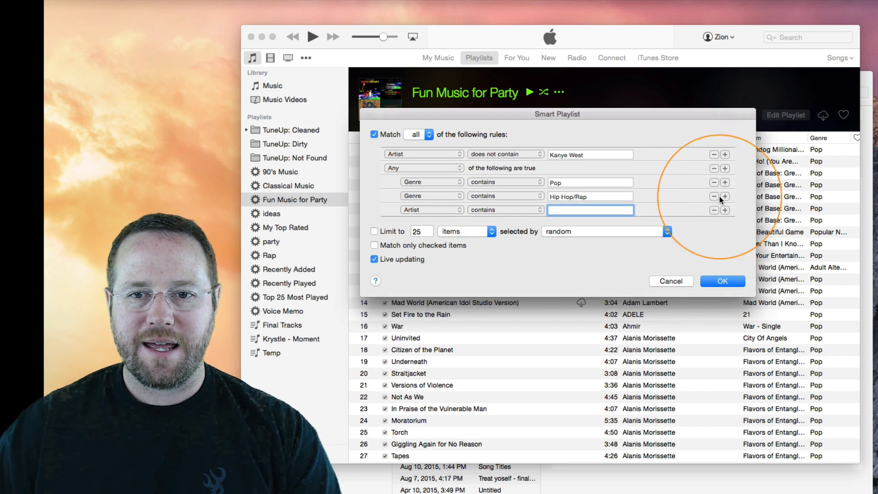
click(713, 210)
click(725, 154)
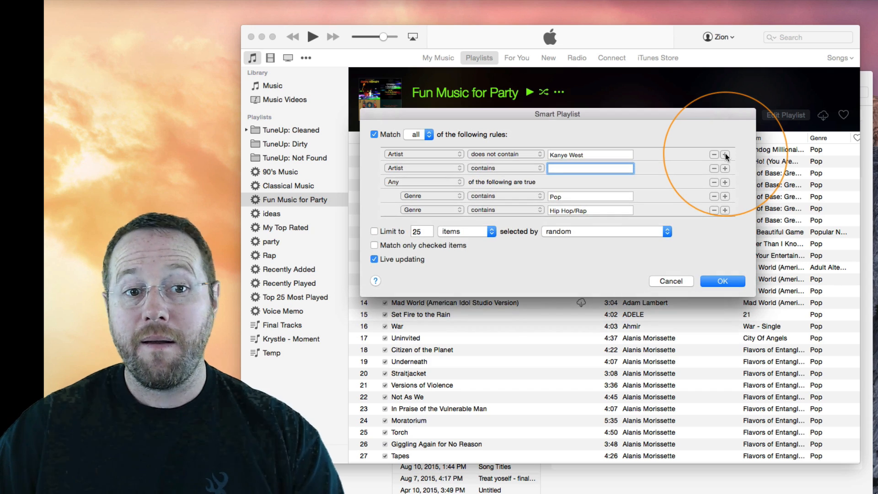
click(424, 168)
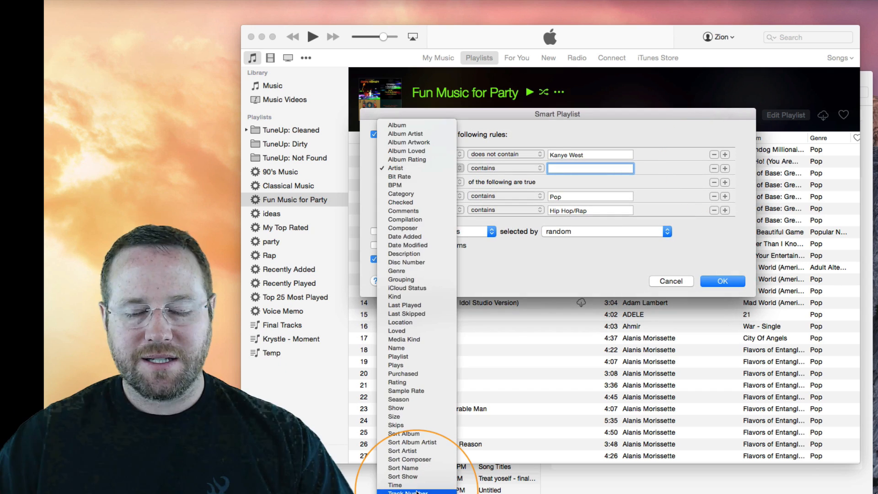
click(412, 491)
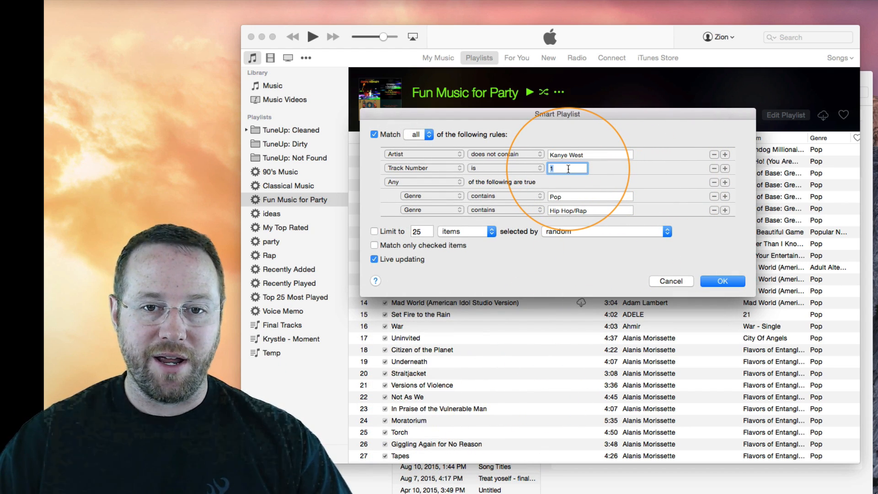
click(714, 281)
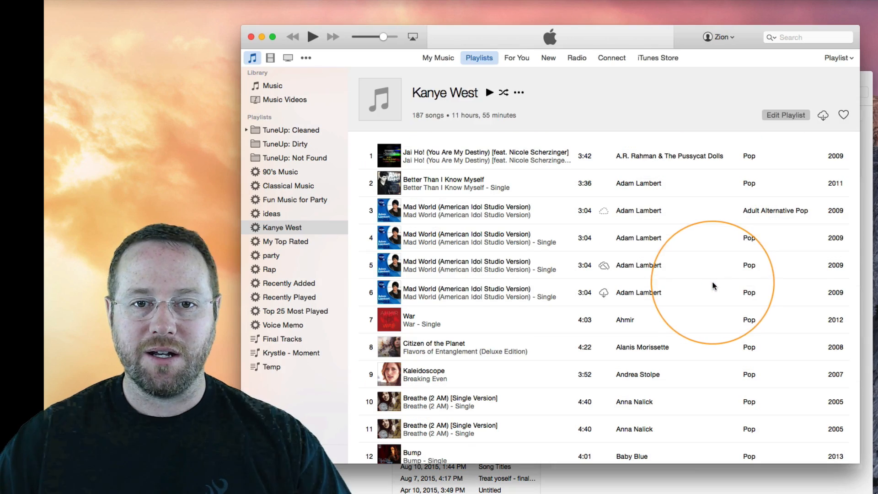
Switch the new Kanye West playlist to the Songs view and look through its songs
click(838, 58)
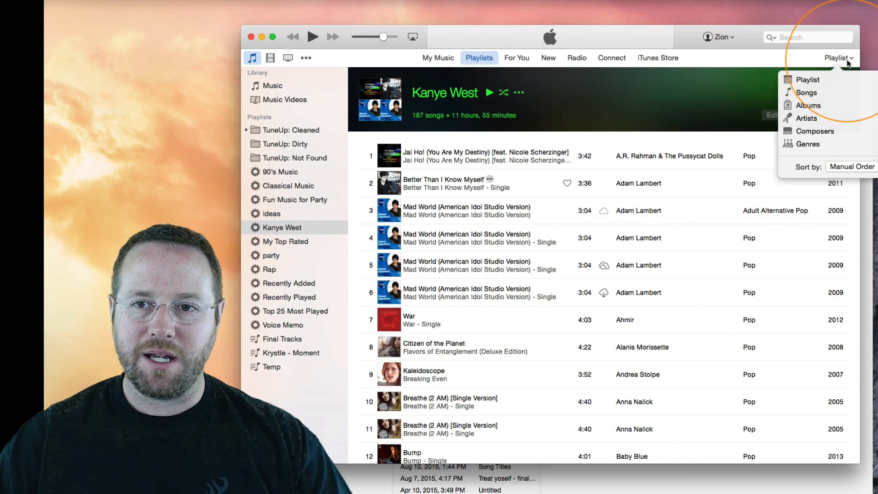
click(803, 90)
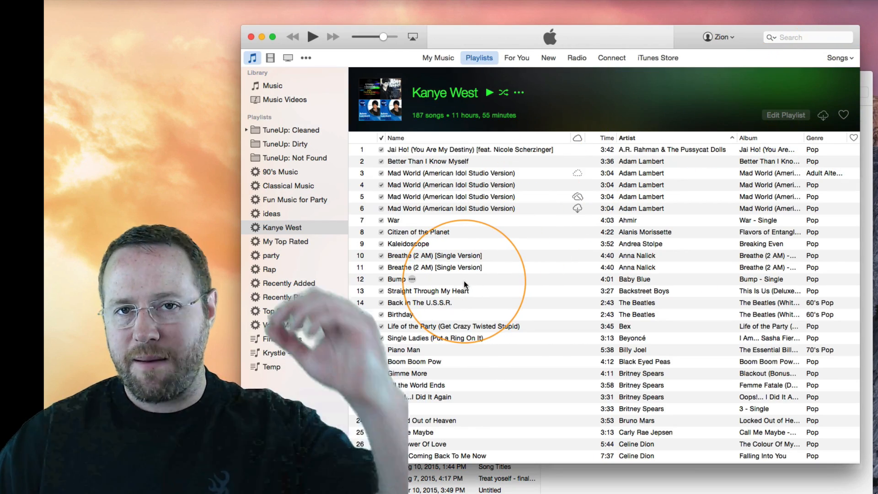
scroll(439, 295, down, 1)
scroll(439, 295, down, 5)
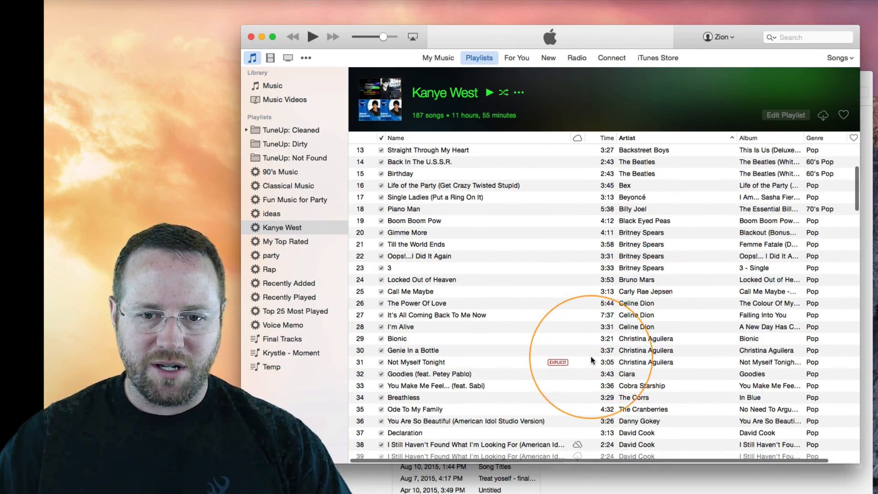
scroll(561, 330, down, 4)
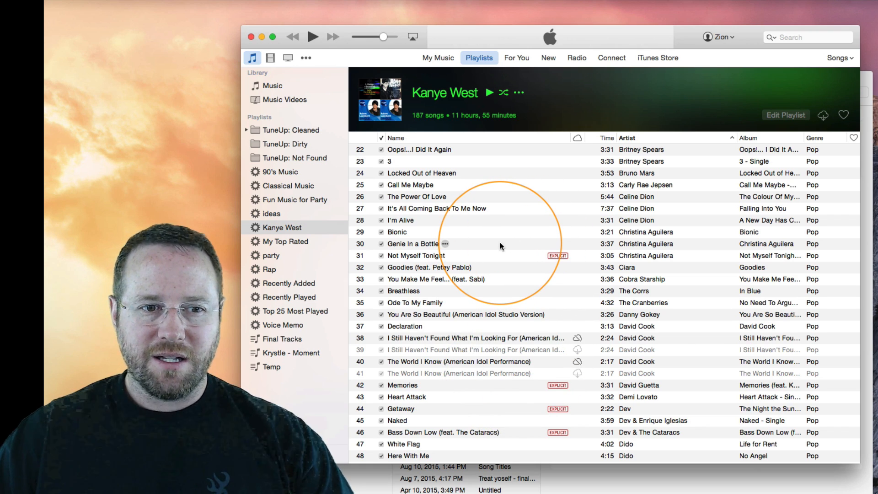
Return to the Music library and set the column browser to all genres and all artists
click(328, 404)
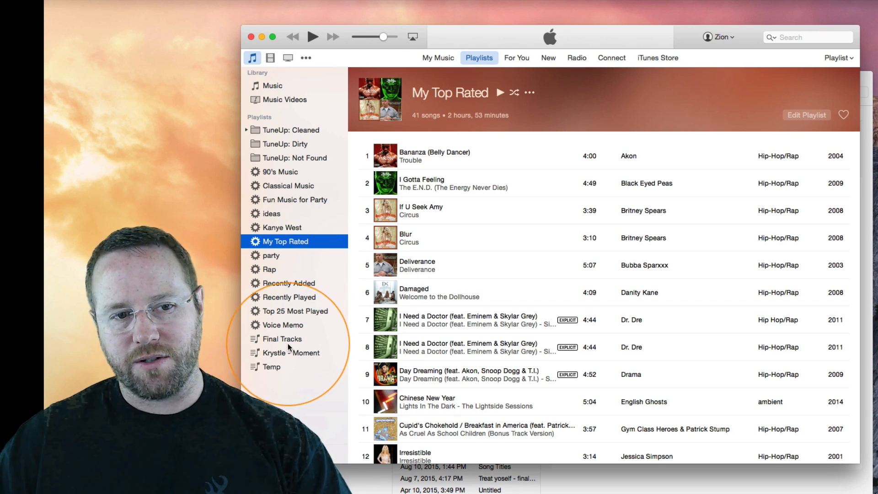
click(305, 88)
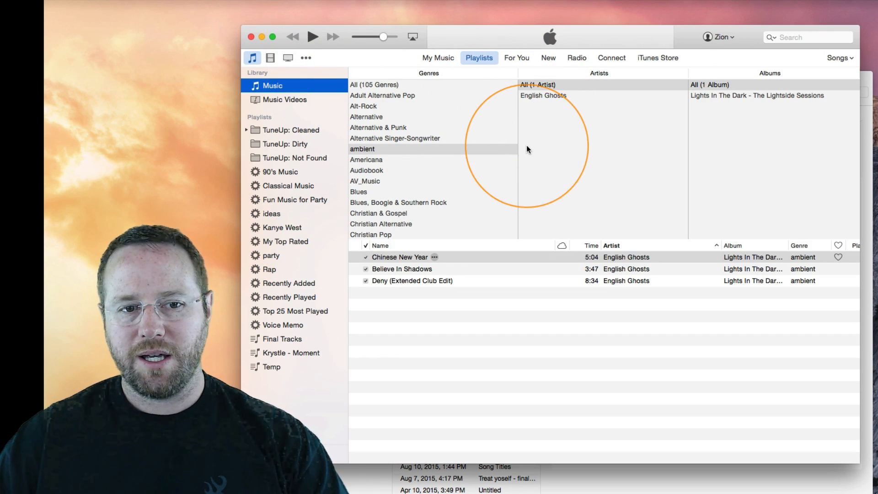
click(814, 40)
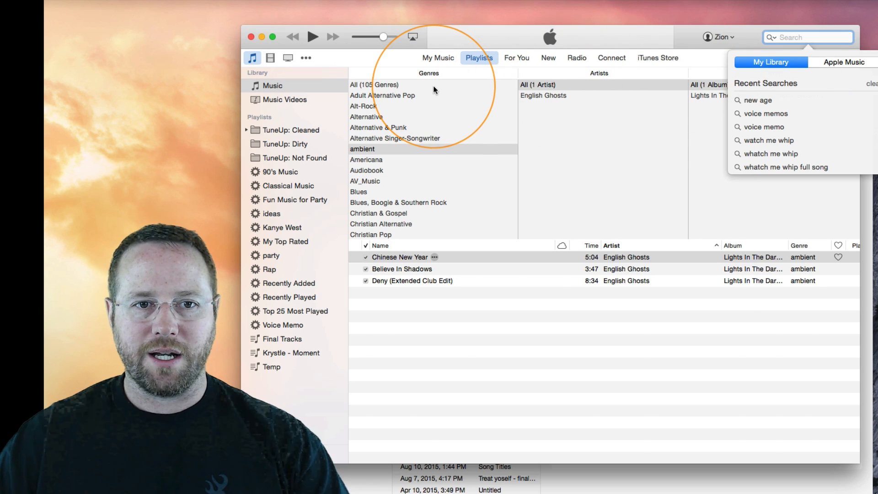
click(503, 85)
click(659, 83)
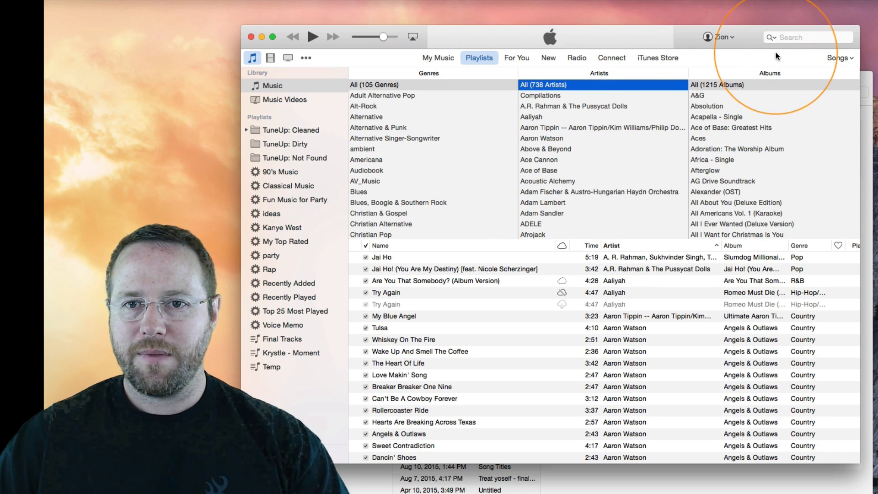
Filter the Music library for "idea"
click(789, 39)
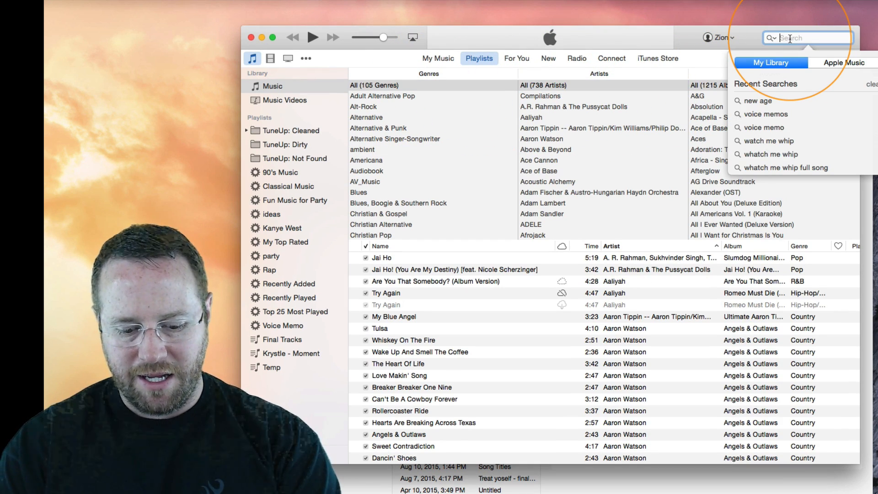
text(idea)
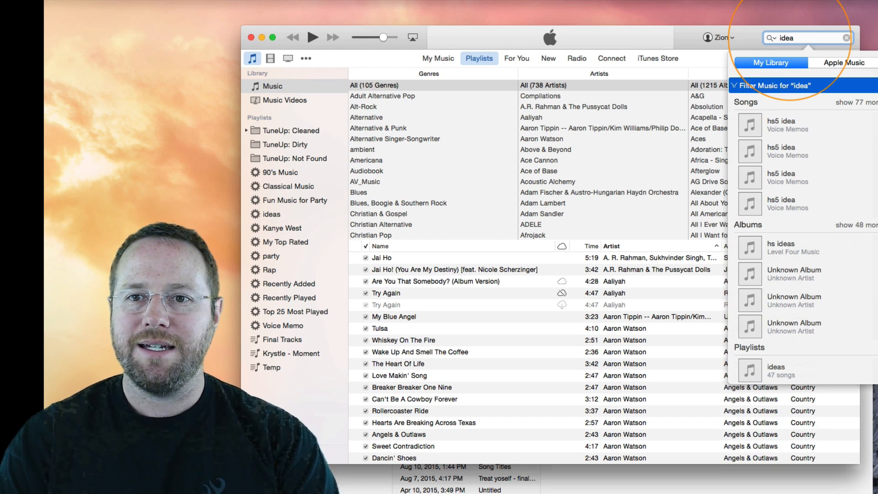
key(Return)
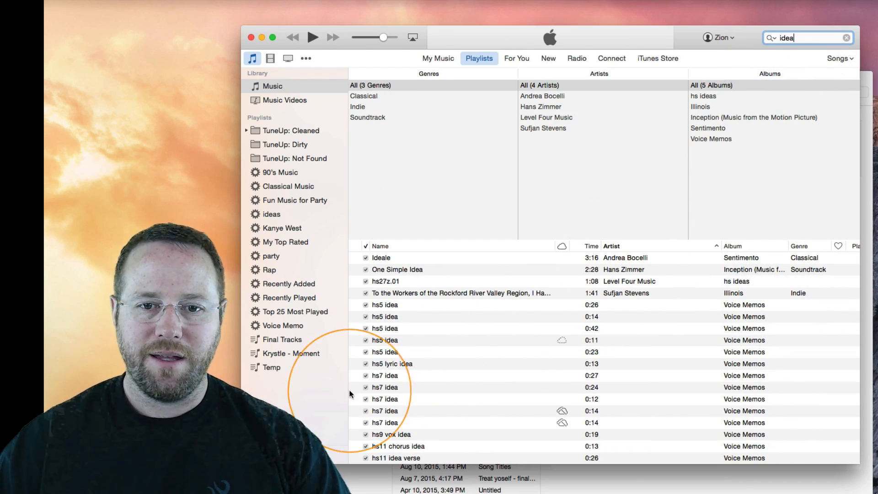
Look through the filtered songs to examine which kinds of tracks match the search word
scroll(383, 380, down, 15)
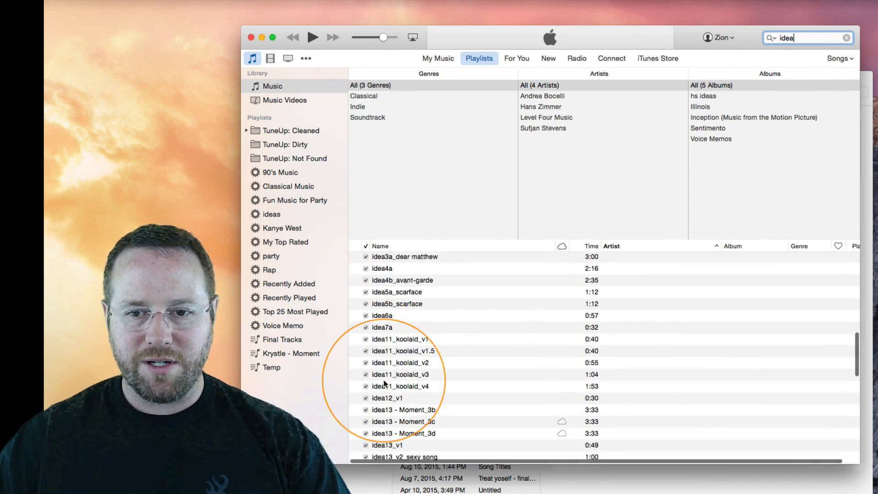
scroll(383, 383, down, 10)
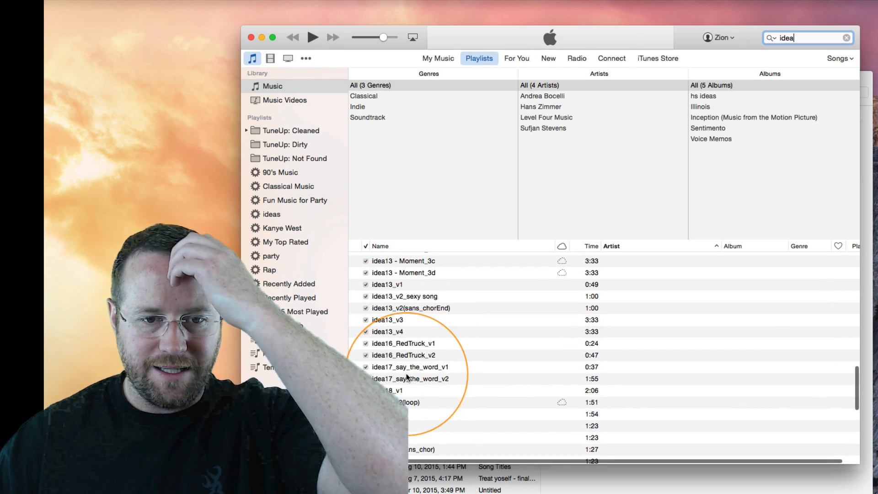
scroll(404, 378, down, 5)
scroll(385, 327, up, 3)
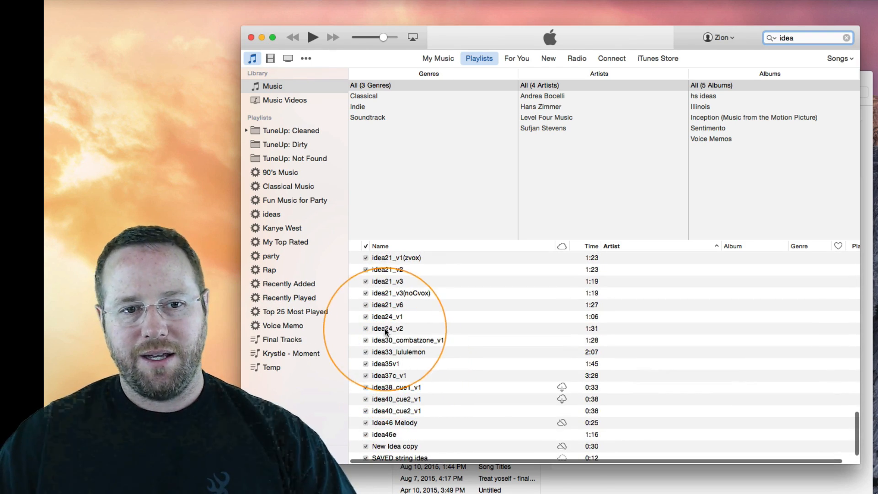
mouse_move(381, 393)
scroll(382, 397, down, 1)
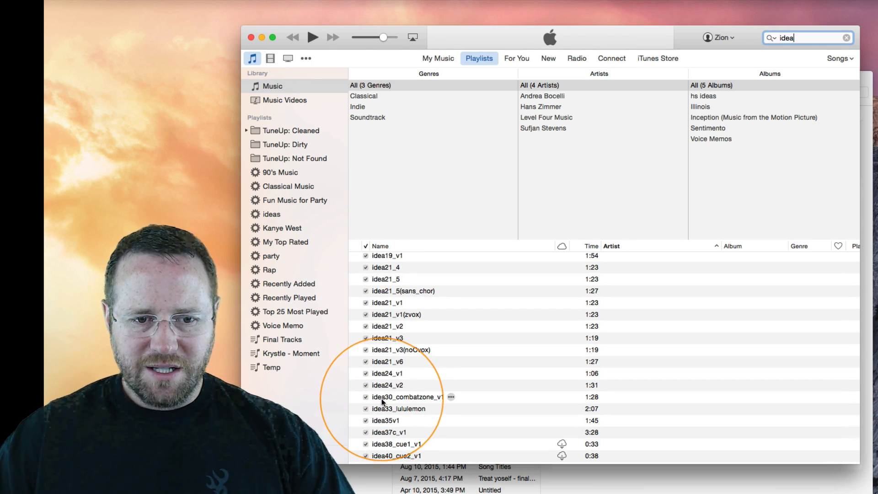
scroll(400, 395, down, 3)
scroll(432, 304, up, 4)
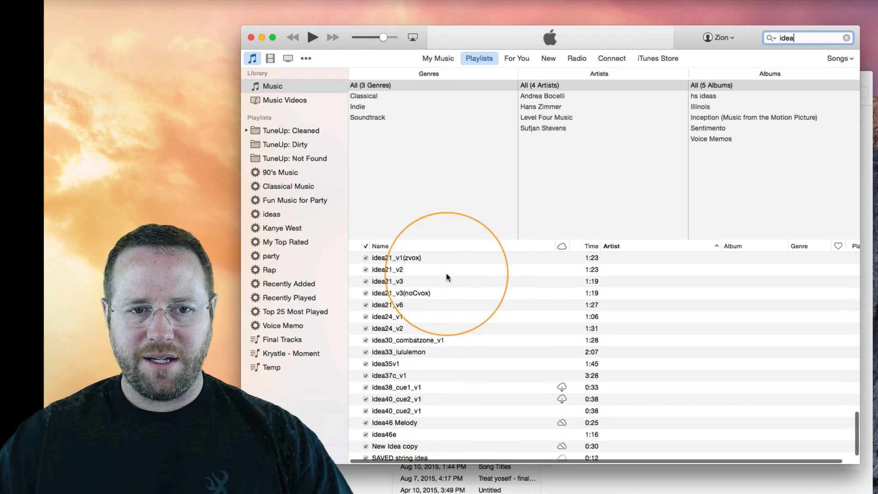
scroll(433, 355, up, 10)
scroll(458, 316, down, 10)
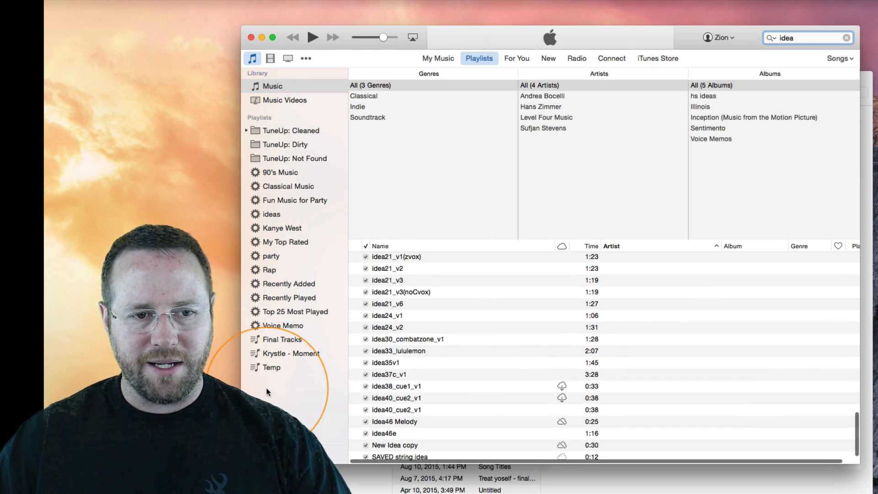
Open the rules of the ideas smart playlist, review its outer and nested conditions, and close them without changes
click(273, 215)
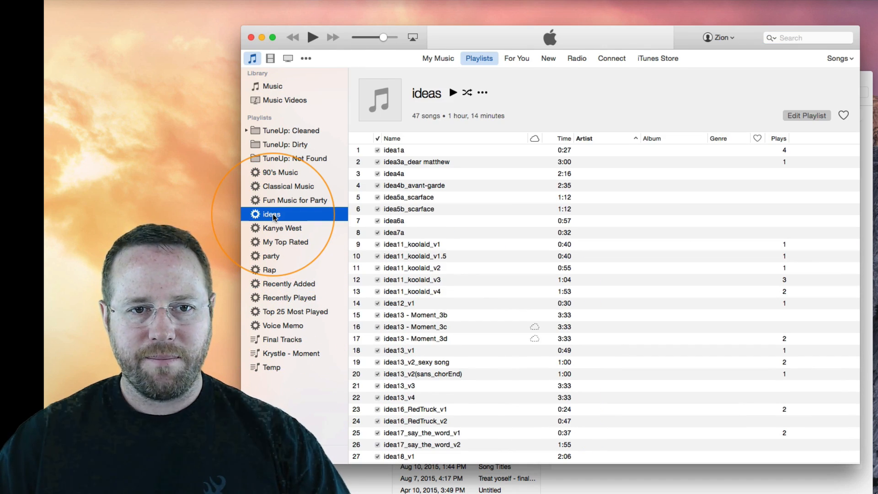
right_click(274, 216)
click(315, 261)
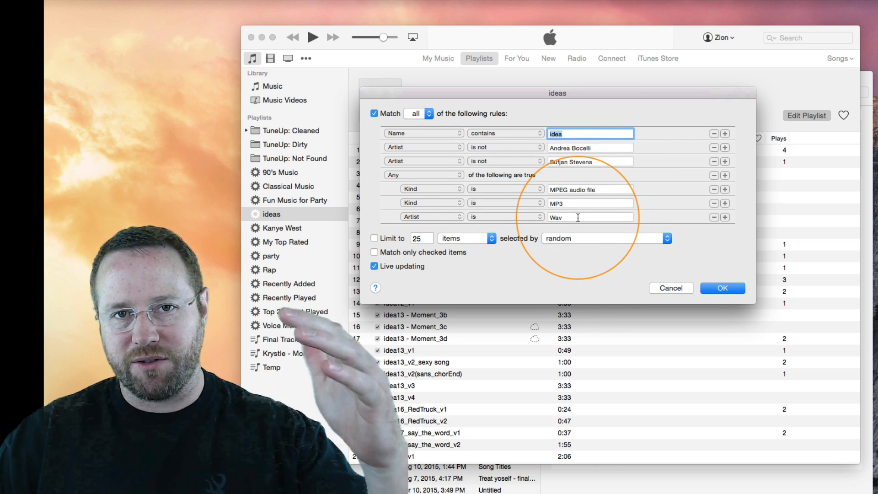
click(714, 289)
Play the song idea35v1 from the ideas playlist
scroll(403, 329, down, 3)
scroll(407, 344, down, 5)
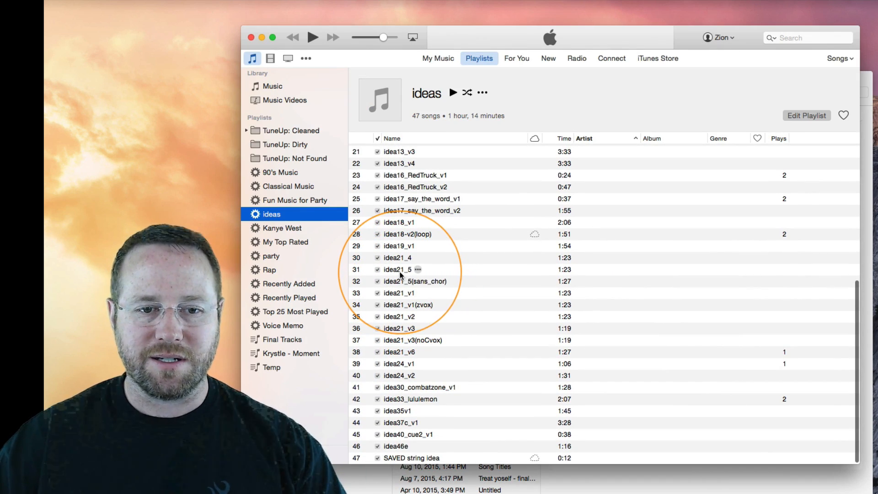
click(400, 410)
double_click(400, 410)
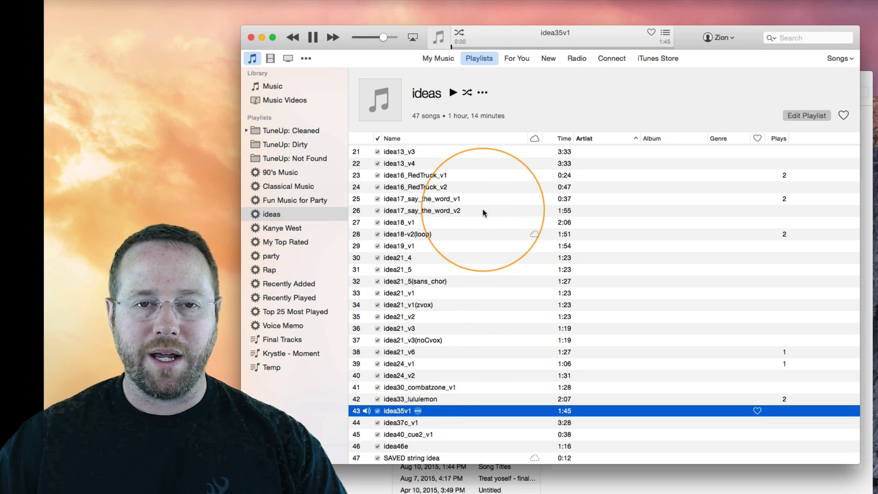
Preview a further section of the song idea35v1 at a slightly higher volume, and pause playback
click(480, 48)
drag(382, 39, 389, 38)
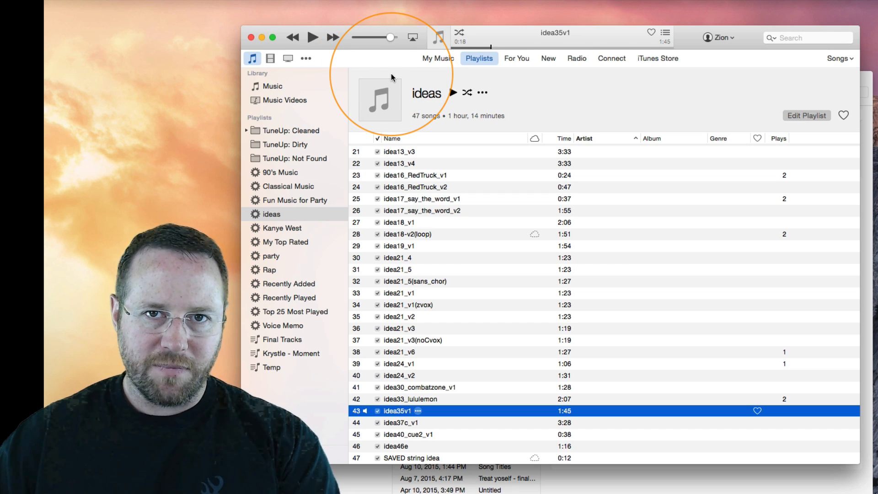
key(space)
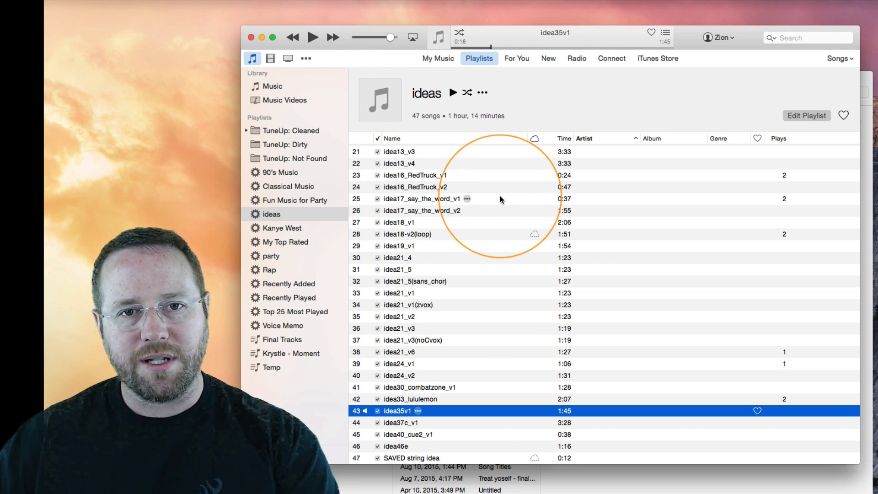
Review the Advanced preferences for the media folder and library XML sharing, plus the General preferences, and close them without changes
key(super+comma)
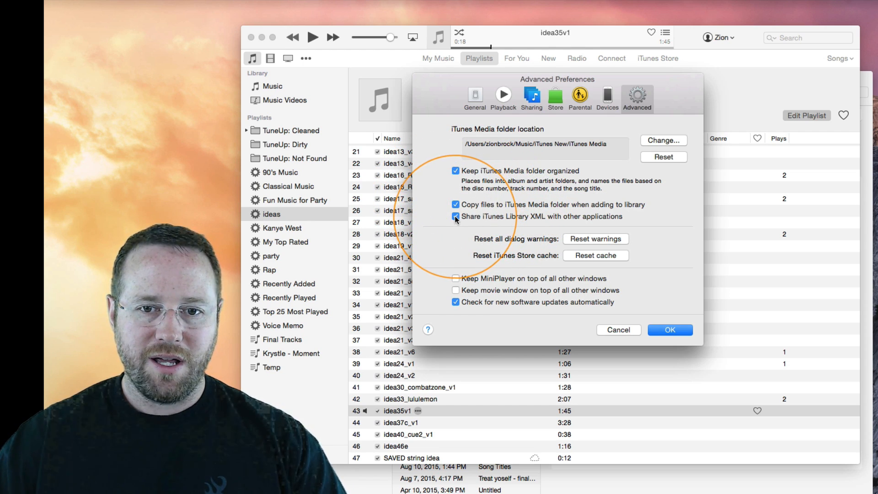
click(476, 102)
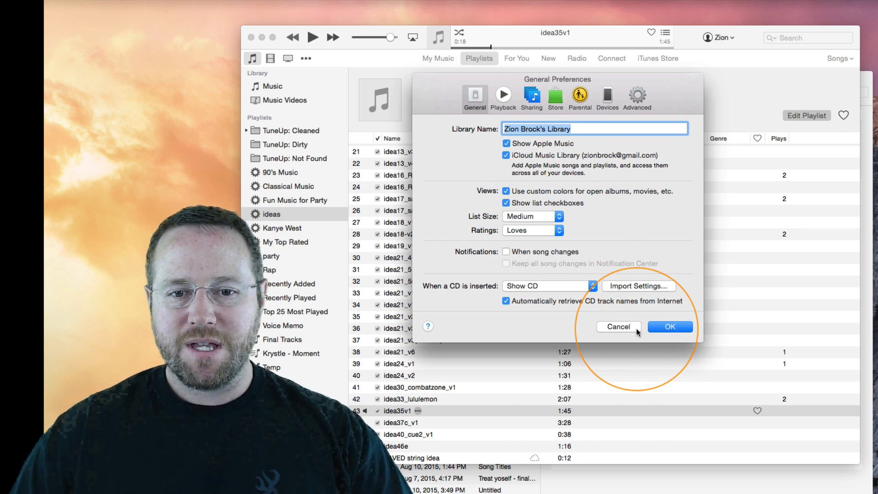
click(651, 327)
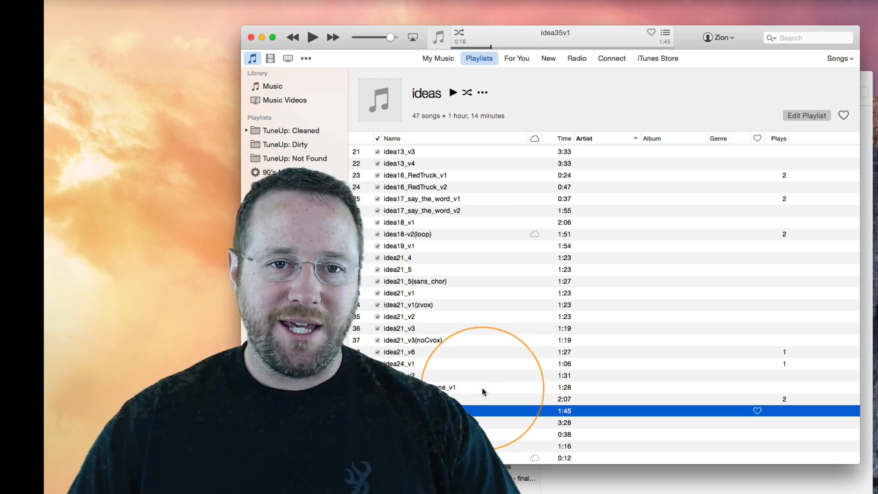
scroll(482, 387, up, 5)
scroll(429, 301, down, 5)
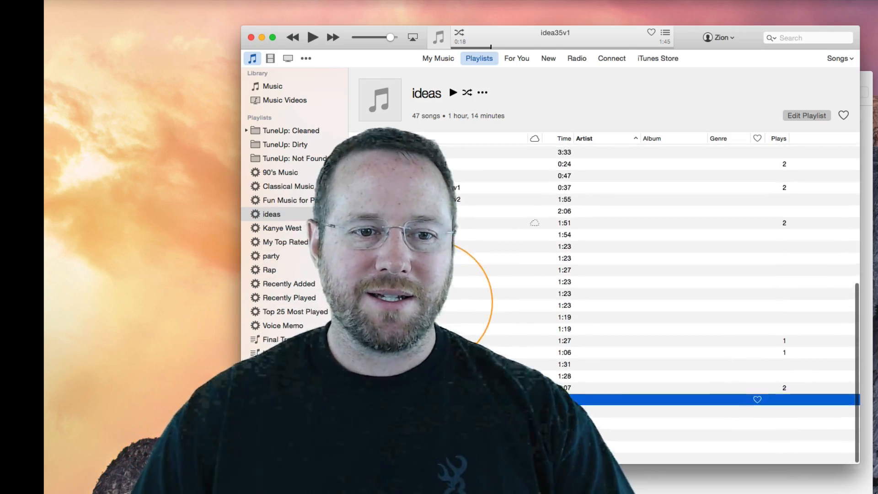